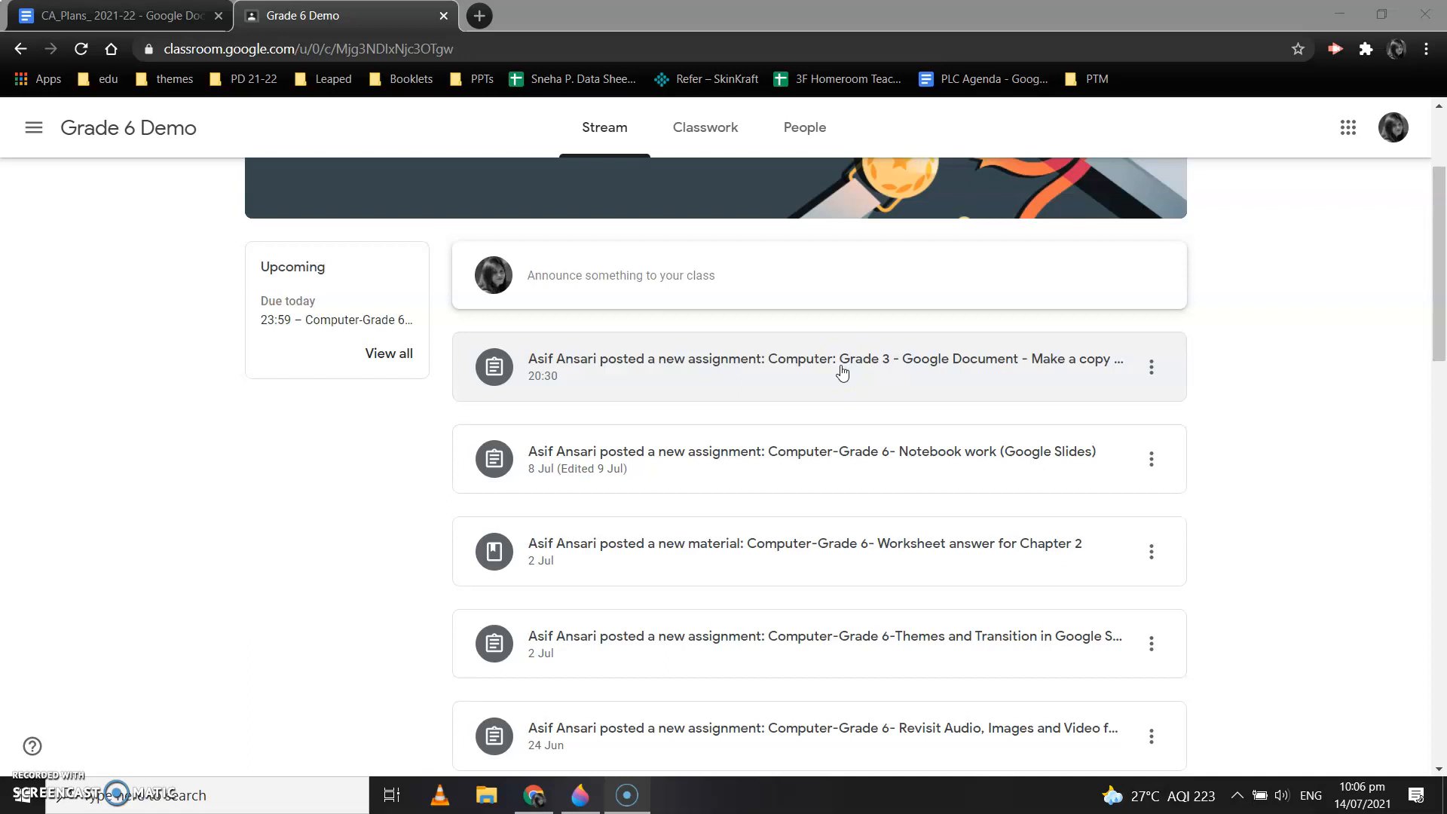
Open the "Computer: Grade 3 - Google Document - Make a copy activity" assignment and review its instructions and grading criteria.
click(843, 372)
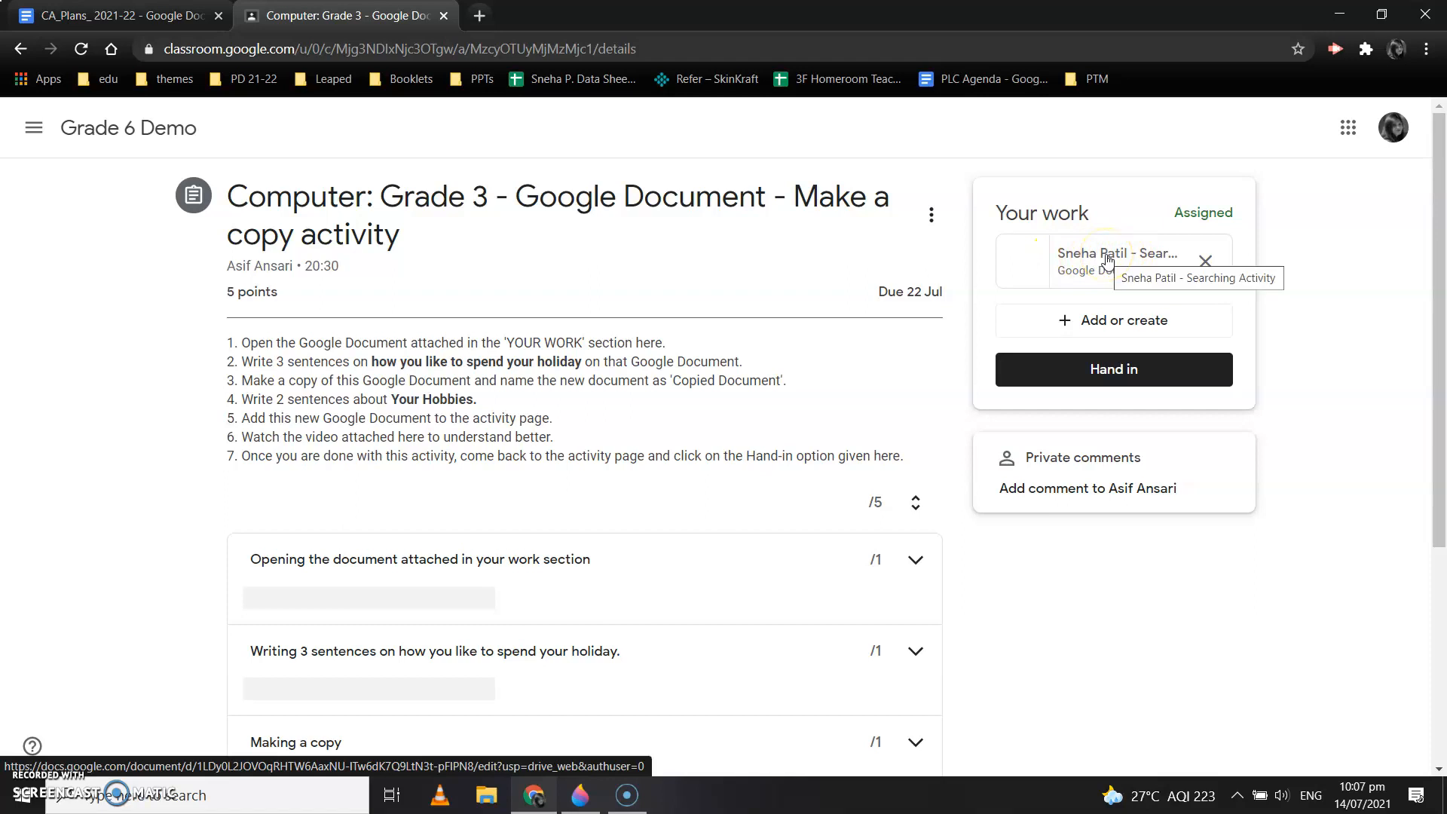
scroll(995, 614, down, 3)
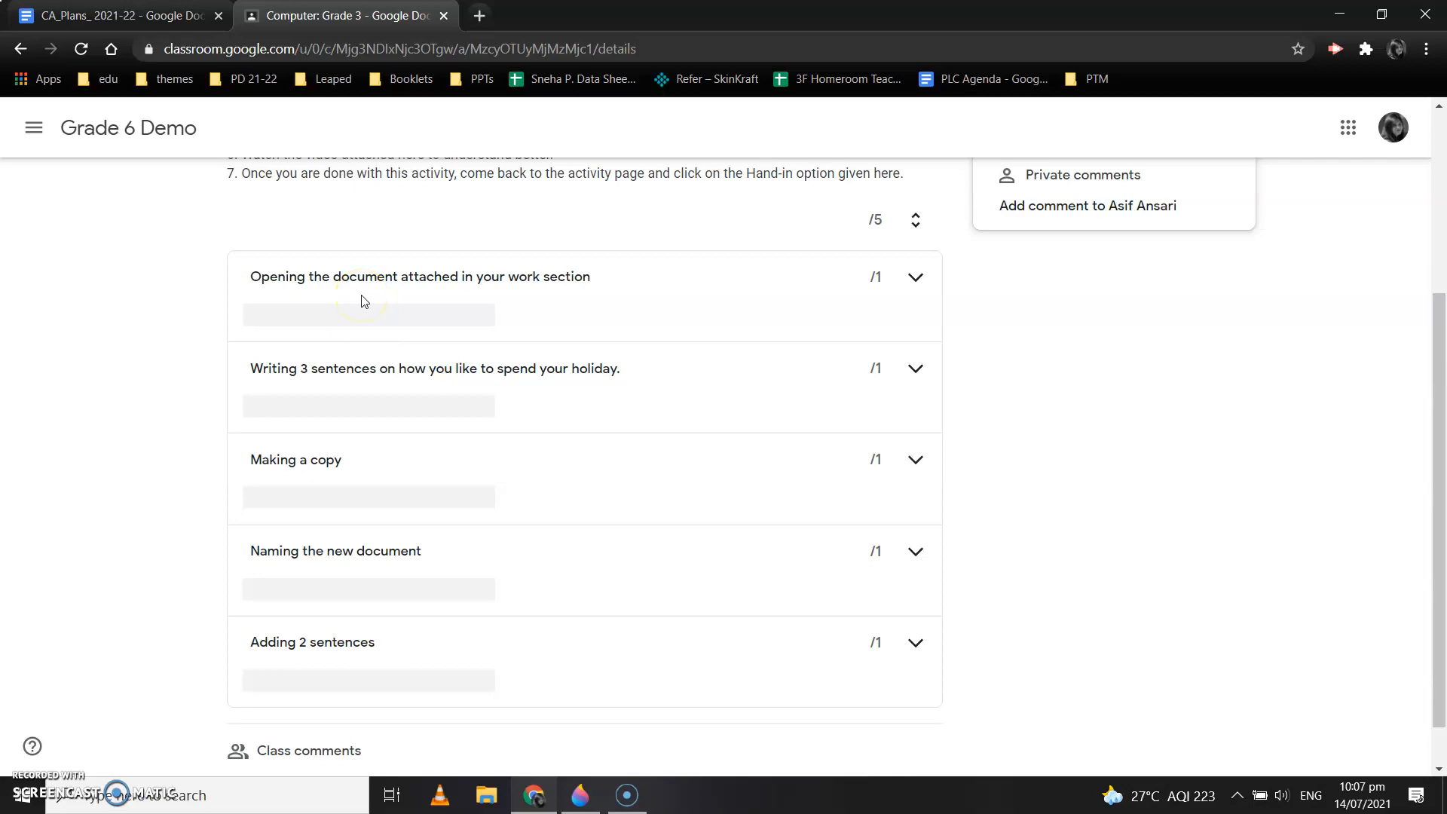
scroll(362, 301, up, 3)
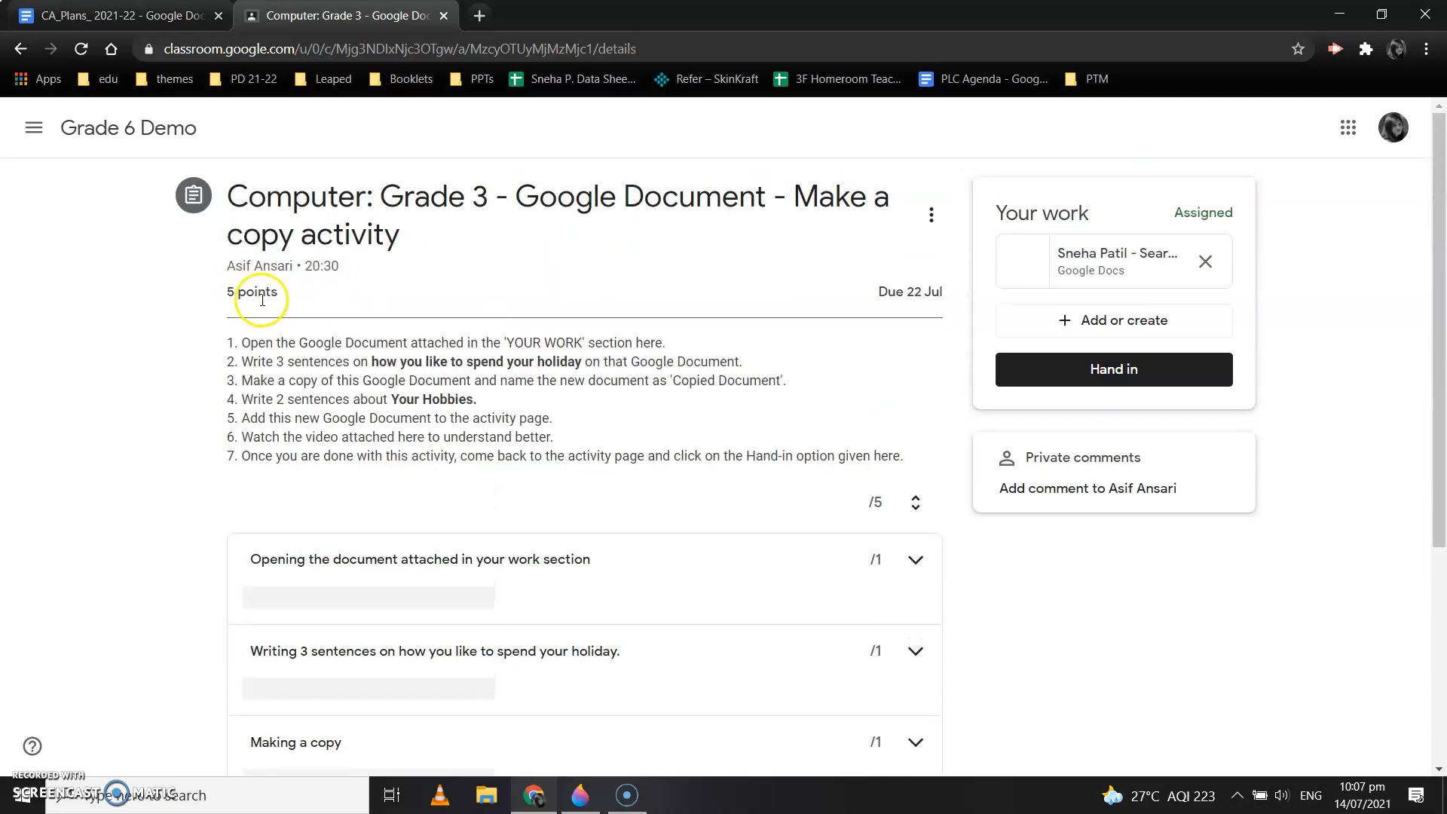
scroll(262, 301, down, 2)
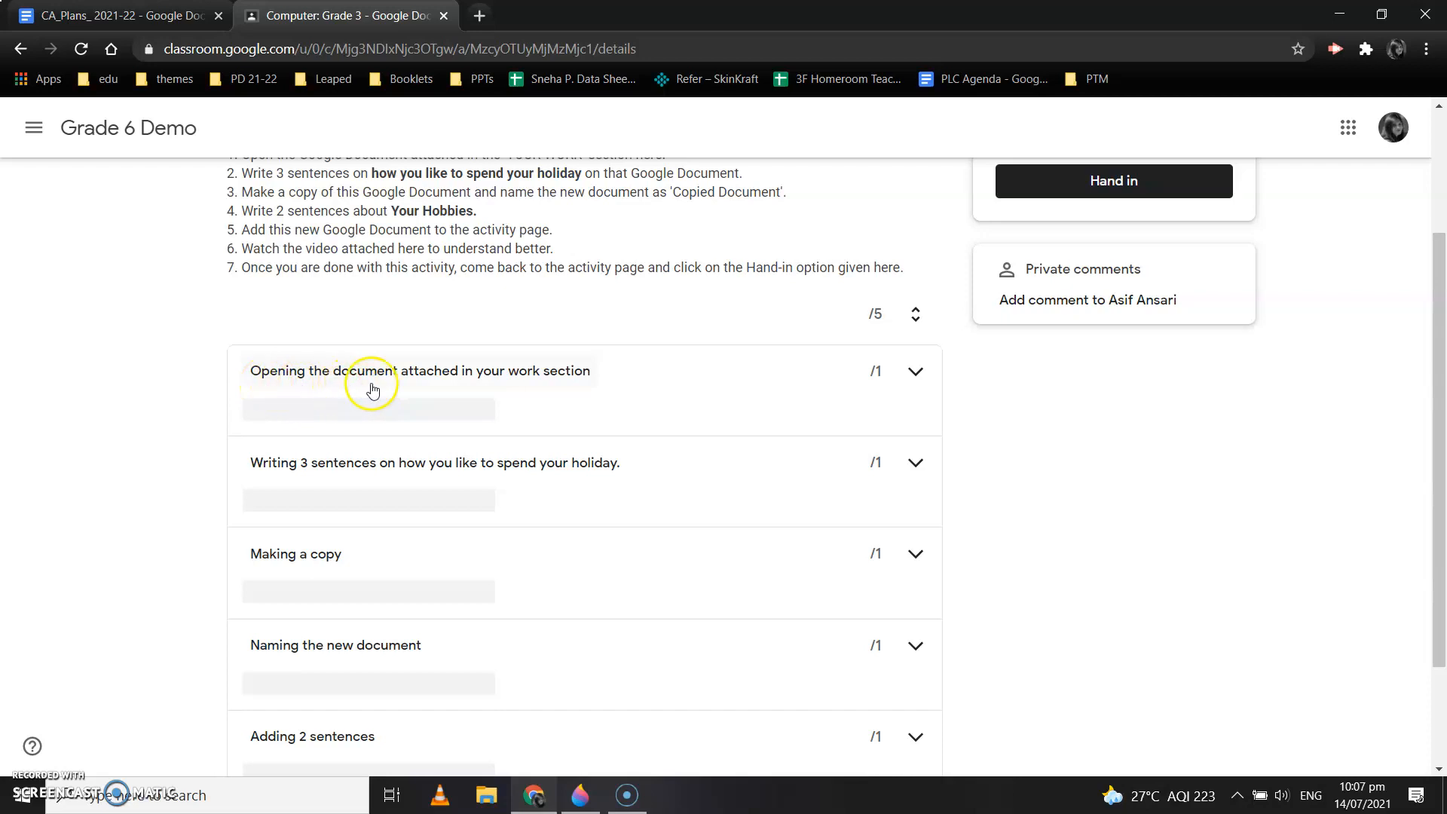
scroll(573, 377, up, 1)
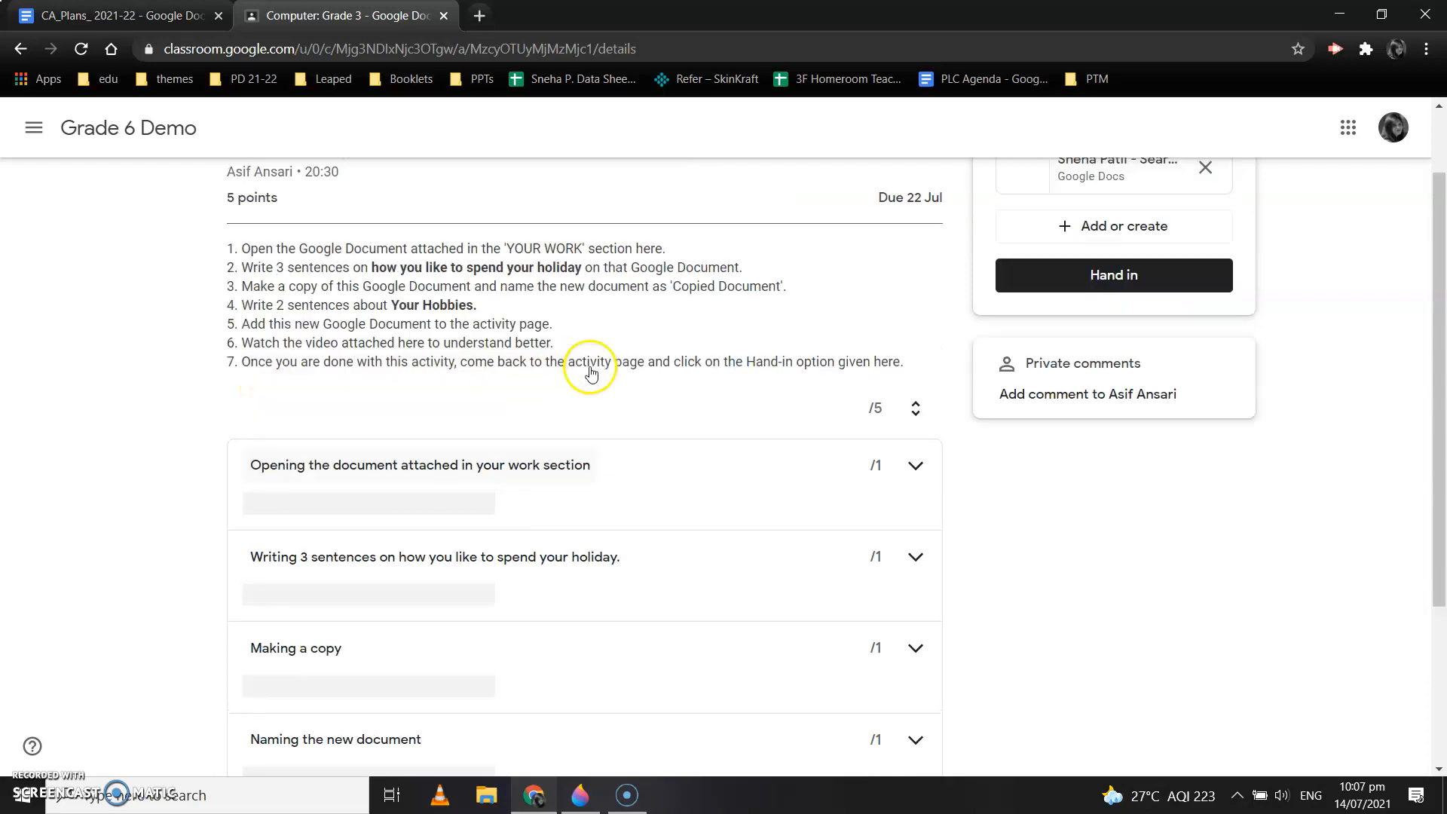
scroll(877, 481, up, 1)
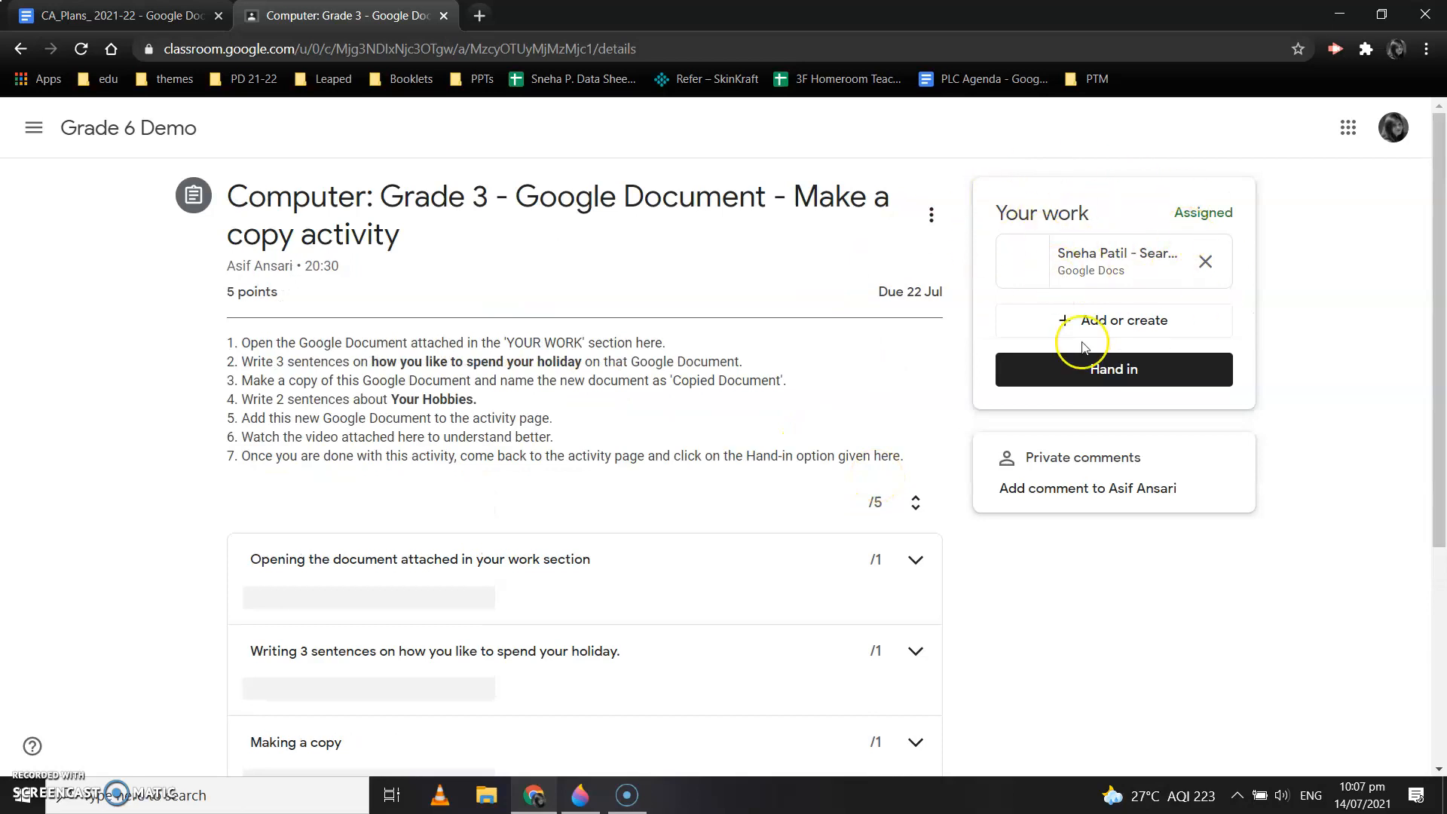
Open the Searching Activity document attached under Your work and check the assignment's instruction about the three holiday sentences.
click(1083, 256)
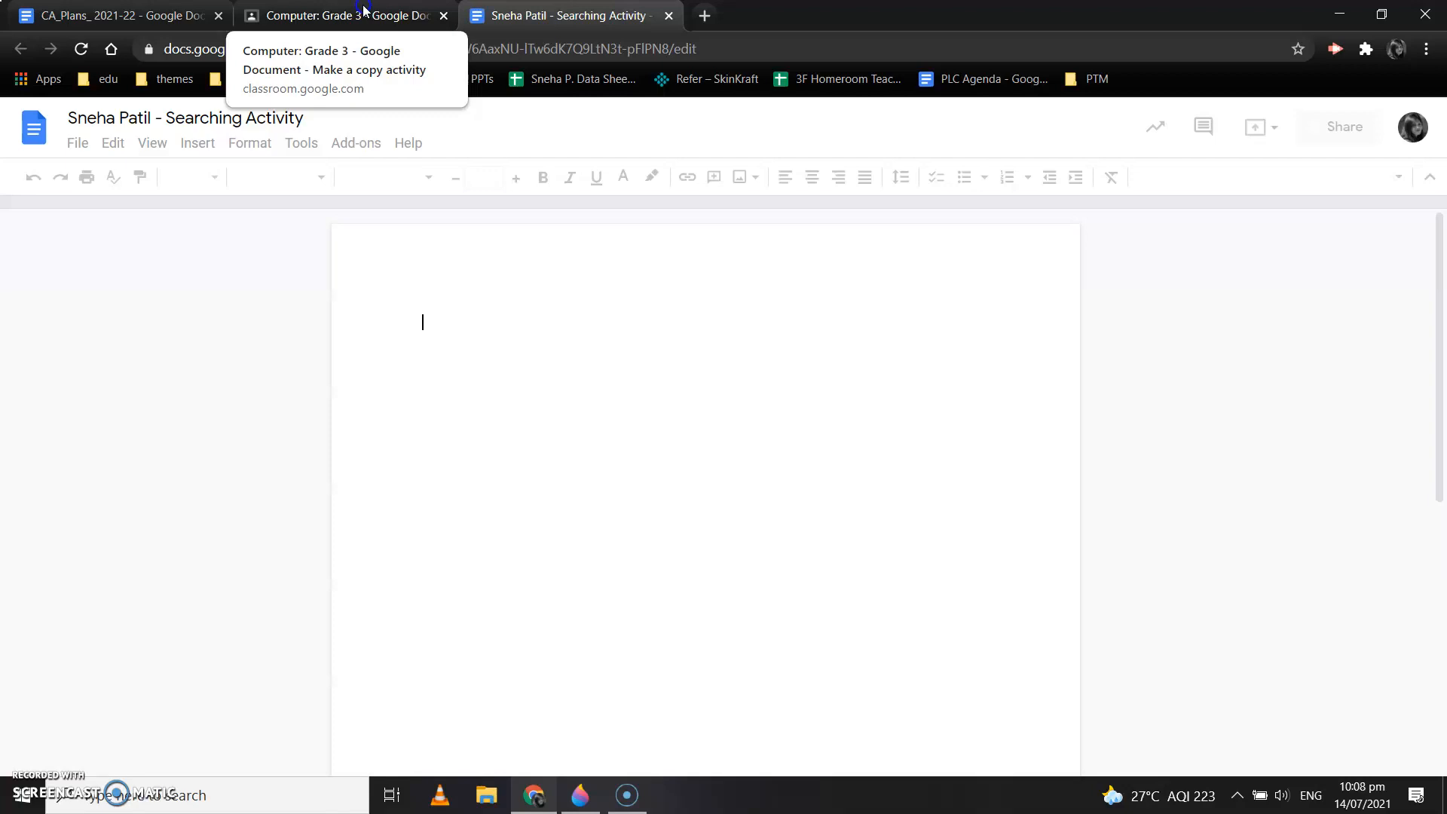
click(365, 9)
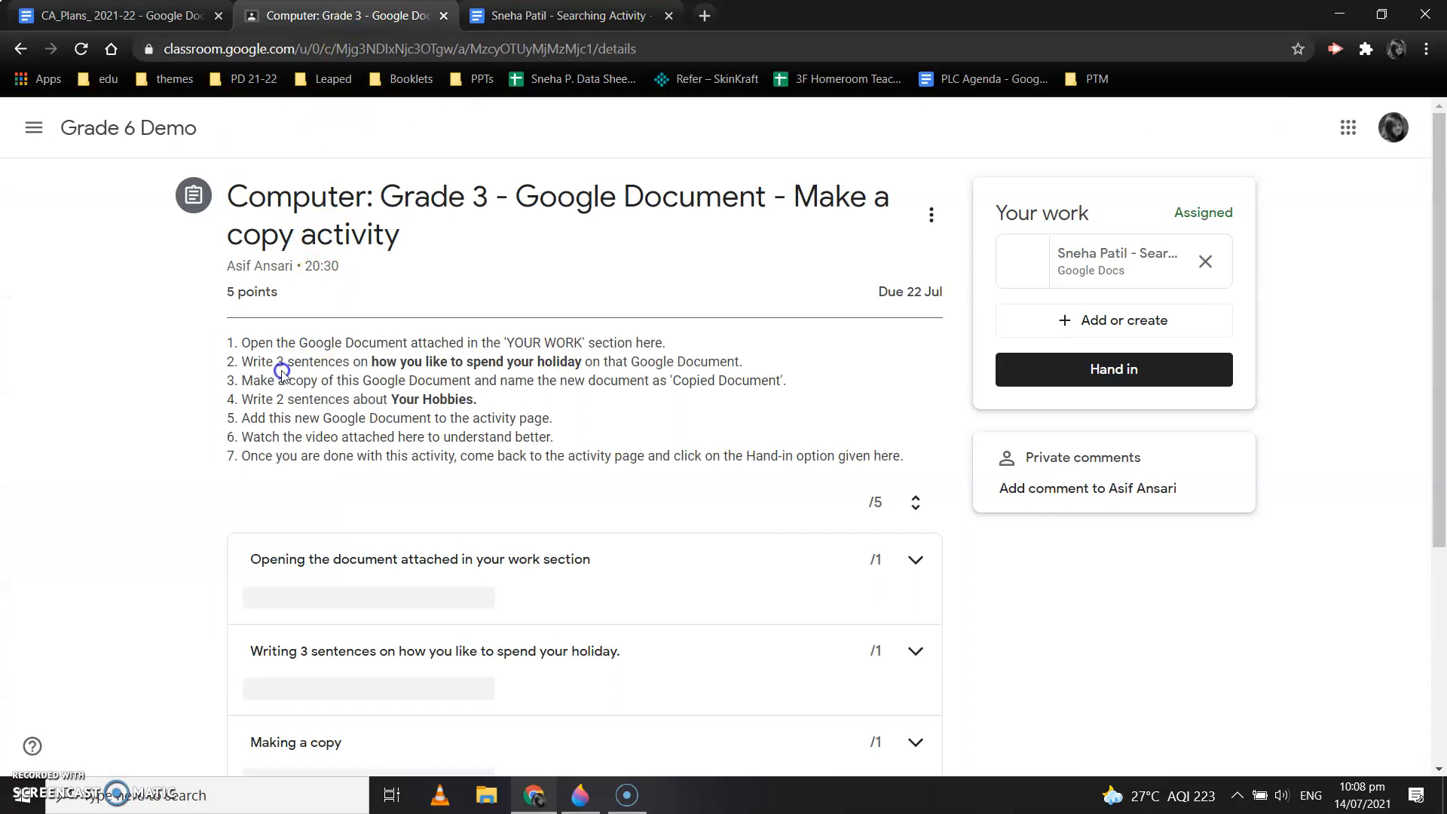
click(328, 379)
click(567, 9)
Write the first sentence in the Searching Activity document: "I like to spend my holiday with my family members.".
click(448, 335)
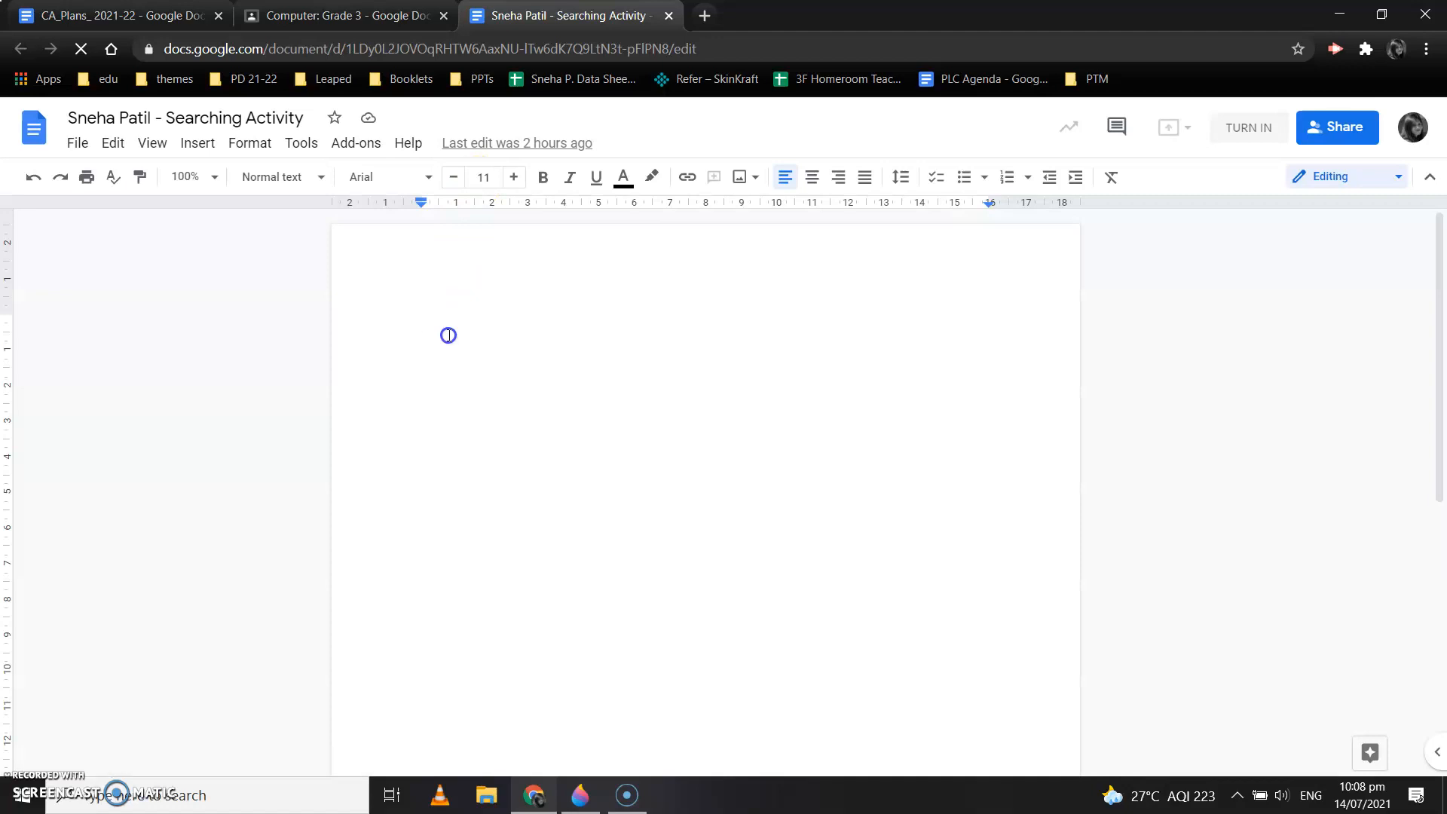
text(I)
drag(566, 388, 149, 742)
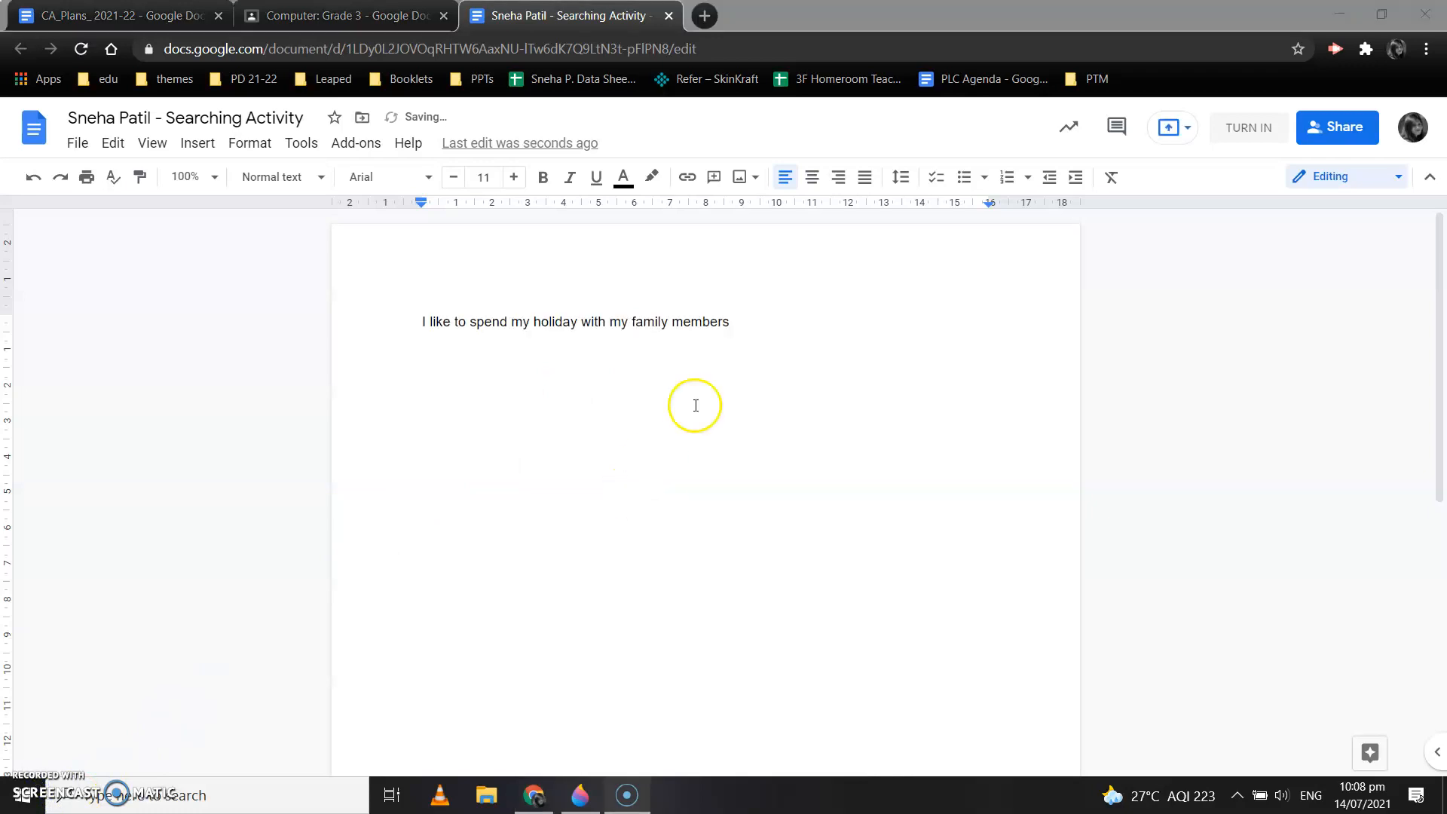
drag(731, 326, 737, 327)
key(BackSpace)
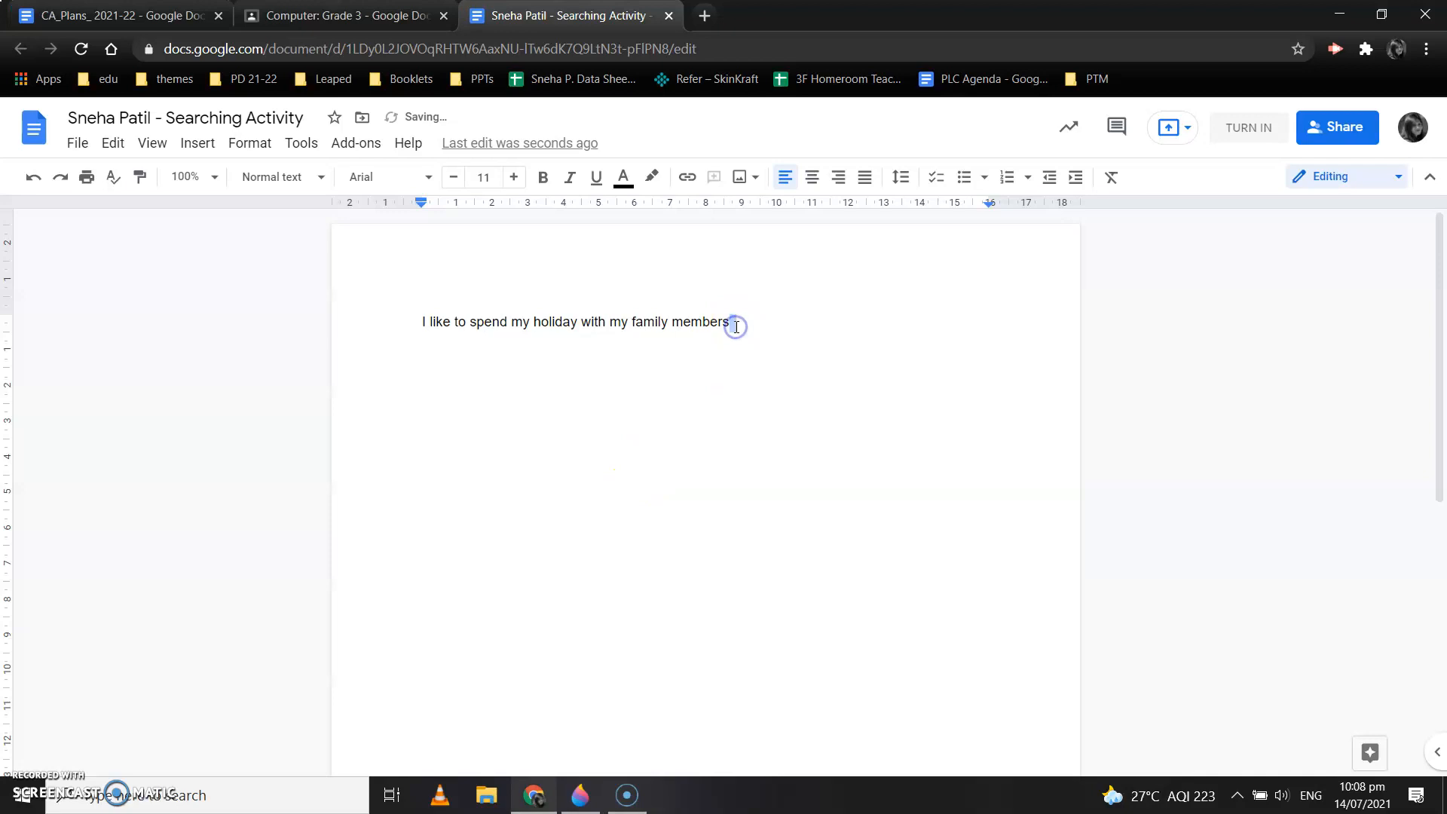
Add the lines "I like to draw and paint something interesting." and "I like to take rest for some time during my holiday.".
key(Return)
text(I like to draw and paint )
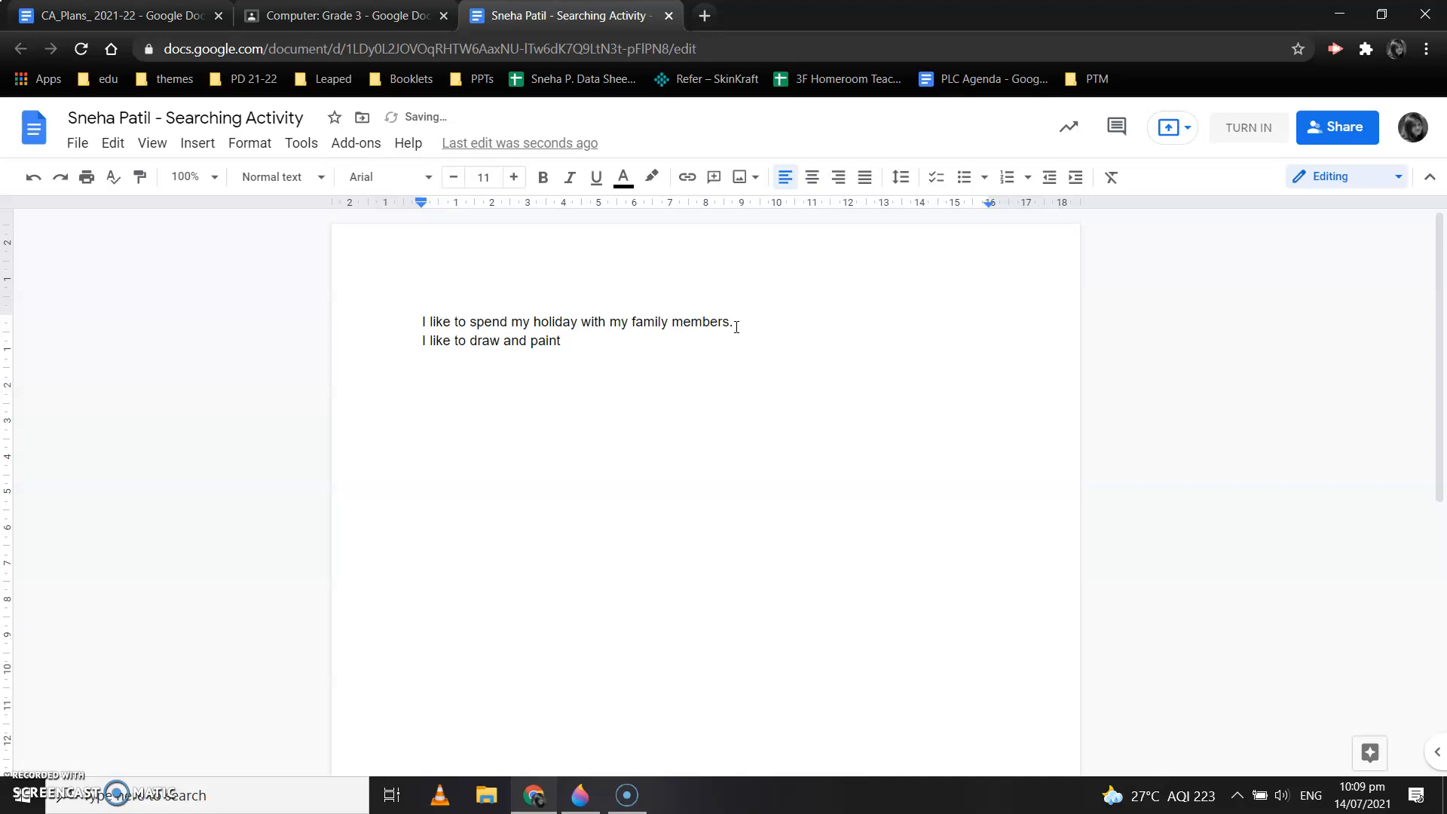
text(something interesting.)
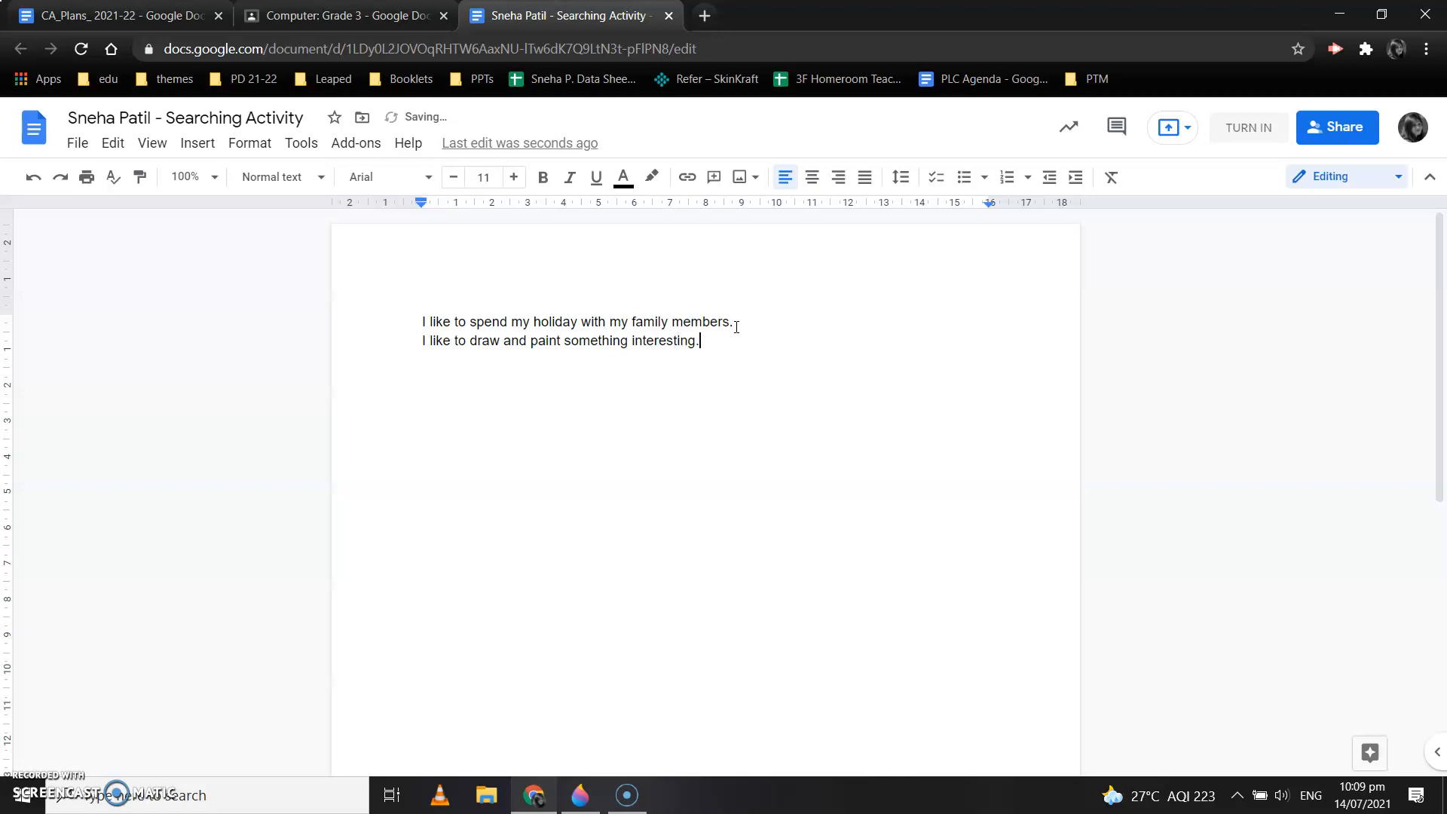
key(Return)
text(I like to take rest for some time during my holiday.)
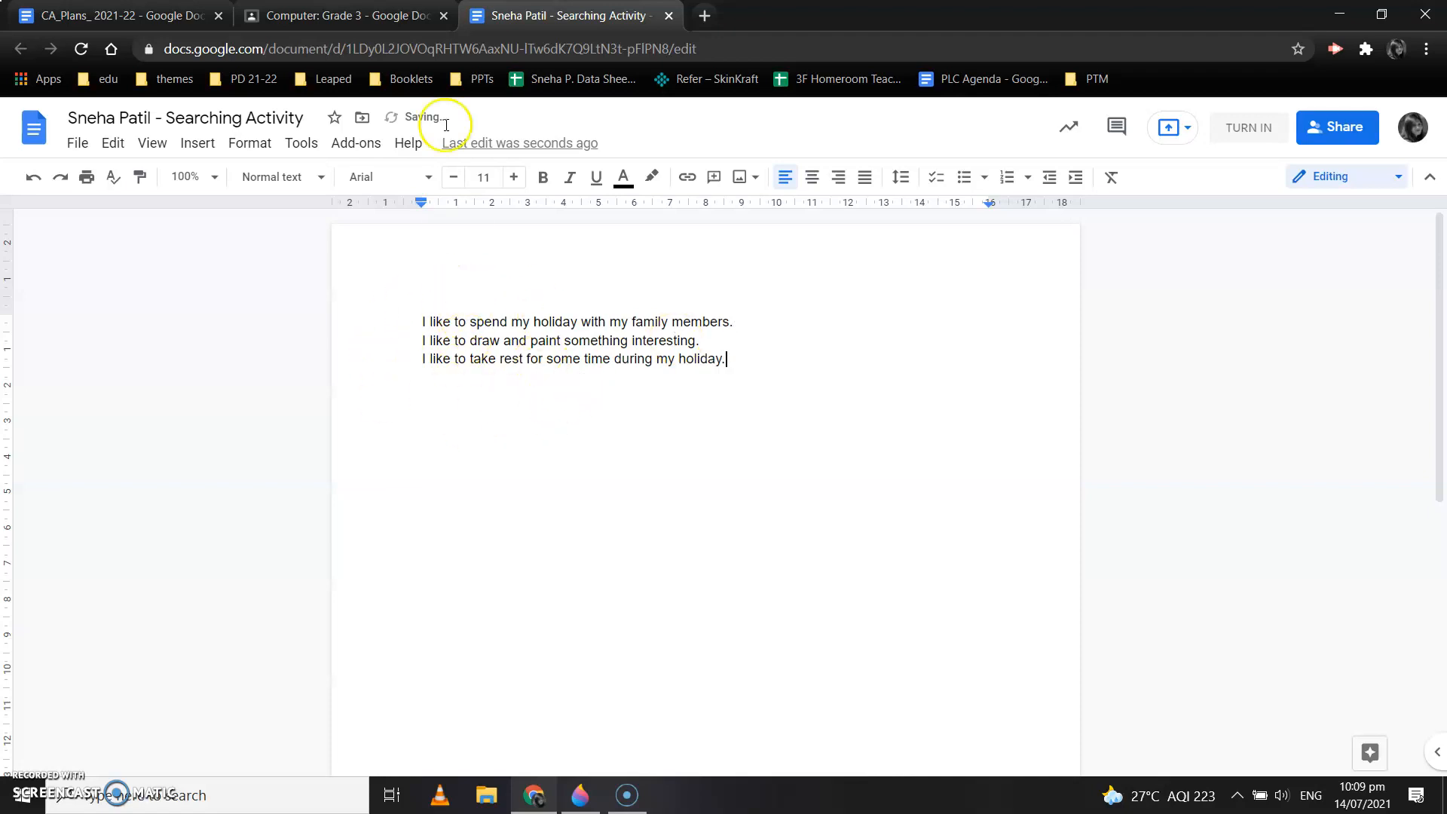
Review the grading criteria and the instruction about copying and naming the document on the assignment page.
click(399, 17)
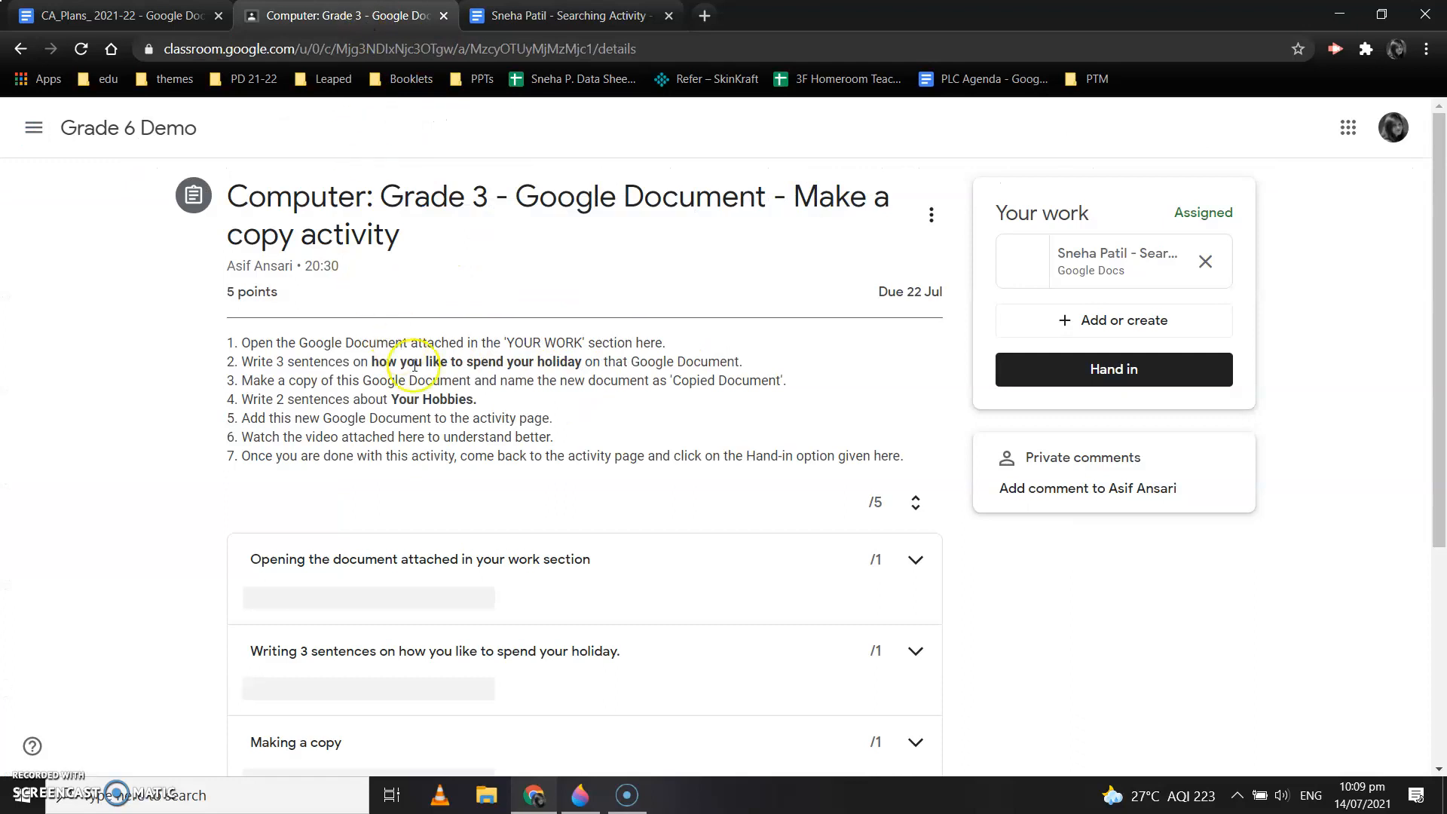
scroll(430, 377, down, 2)
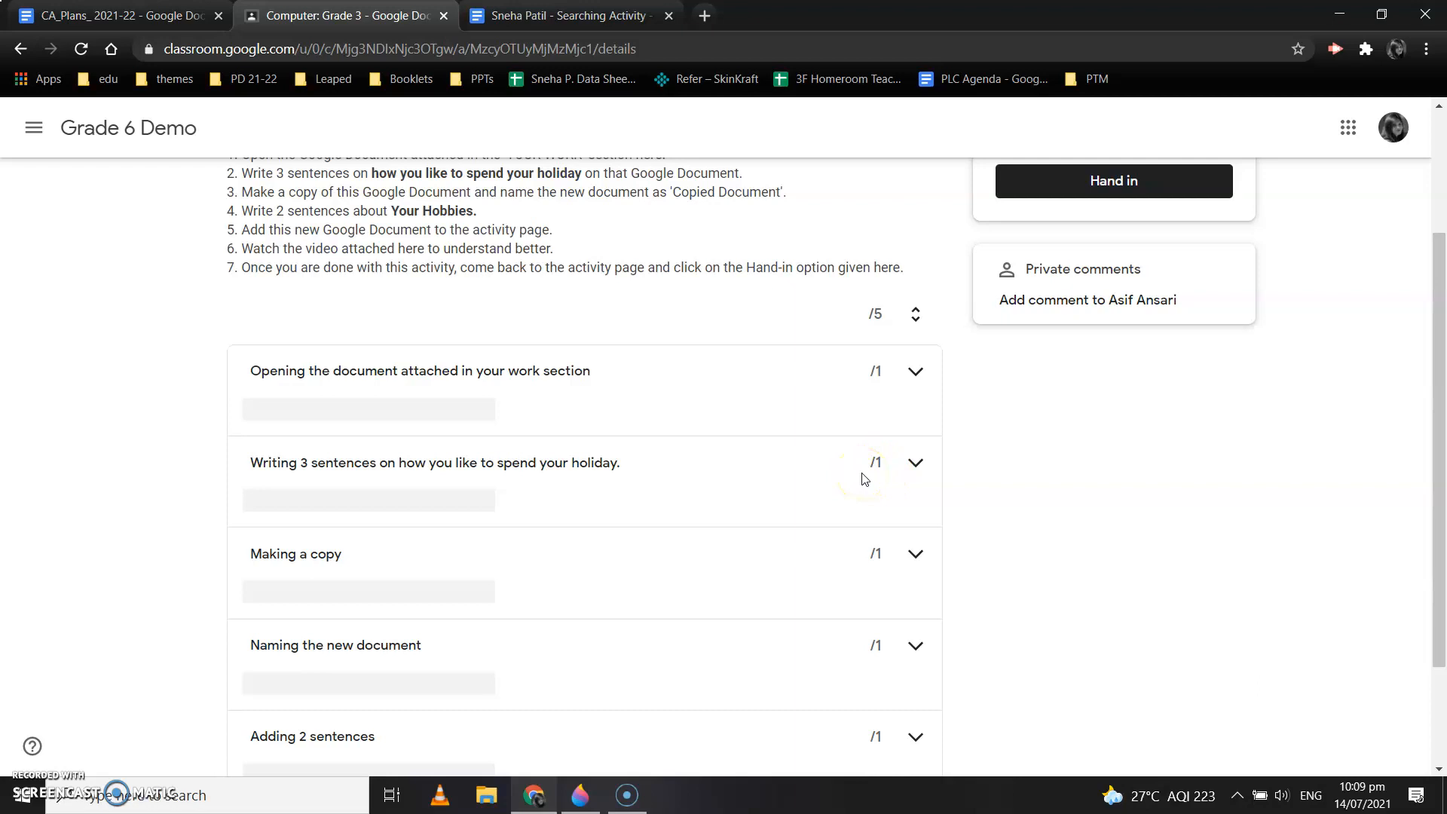
scroll(864, 479, up, 1)
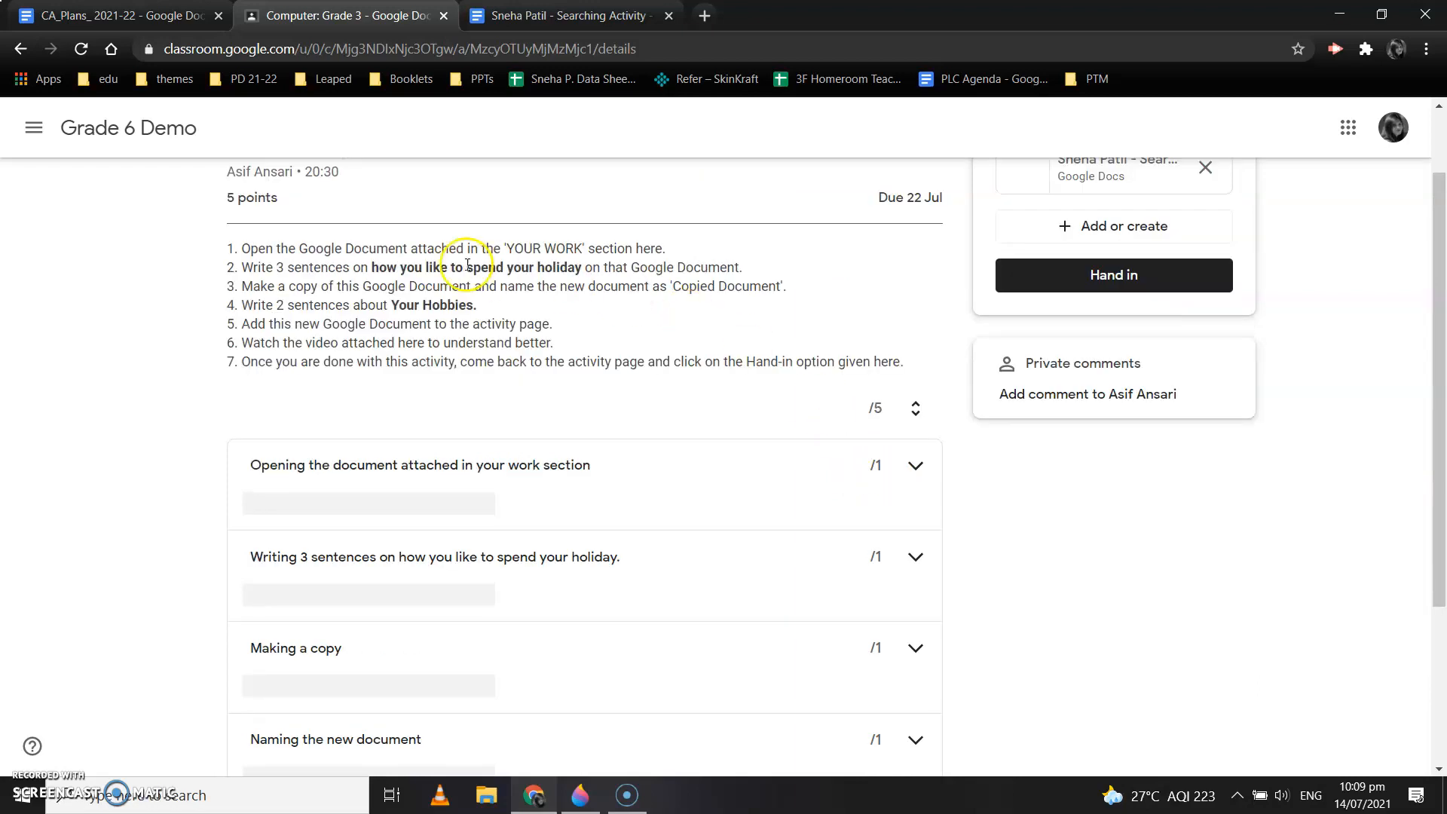
drag(245, 287, 795, 291)
click(806, 293)
Return to the Searching Activity document and accept the grammar suggestion "take a rest" in the third sentence.
click(588, 13)
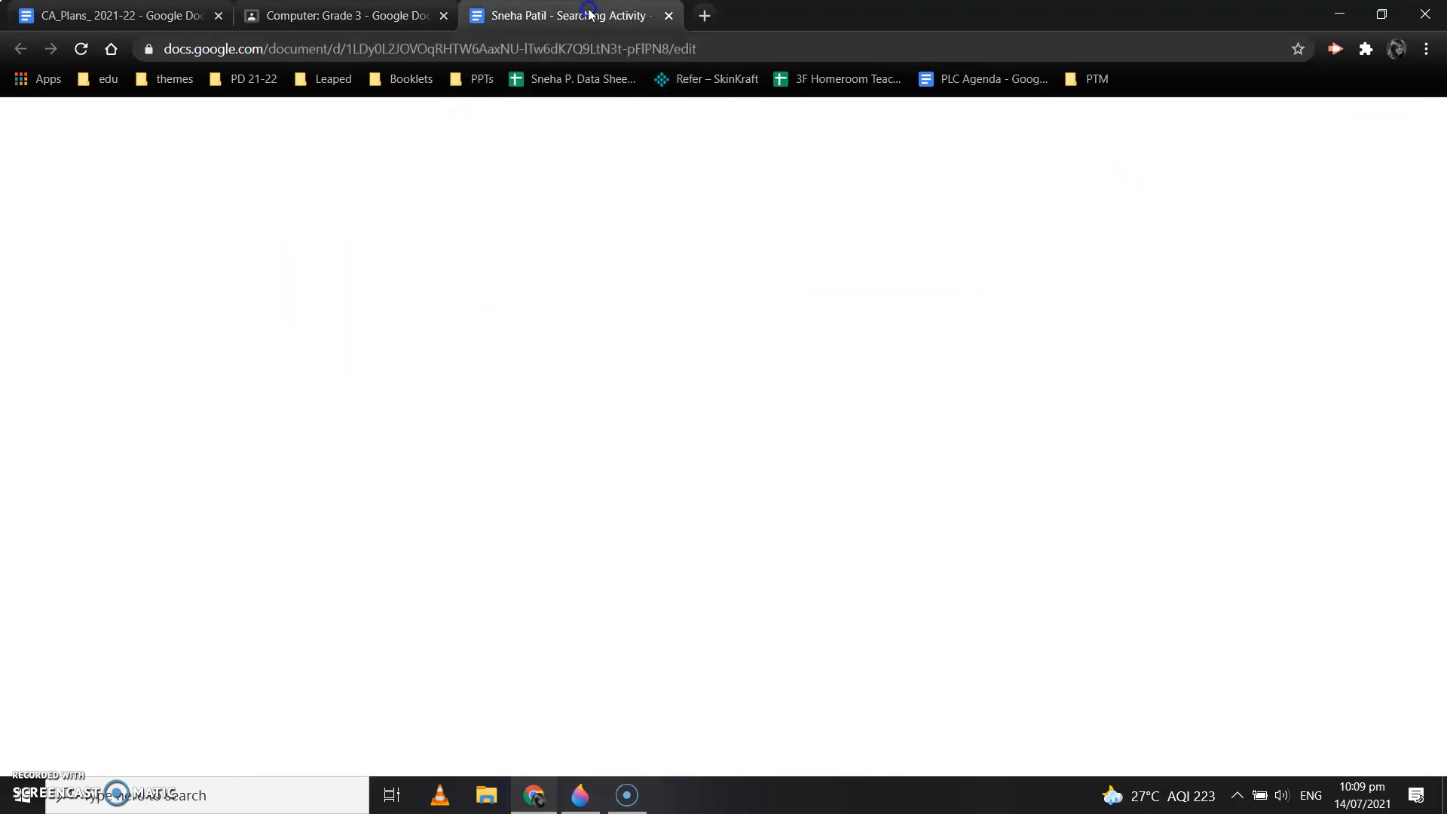
click(509, 359)
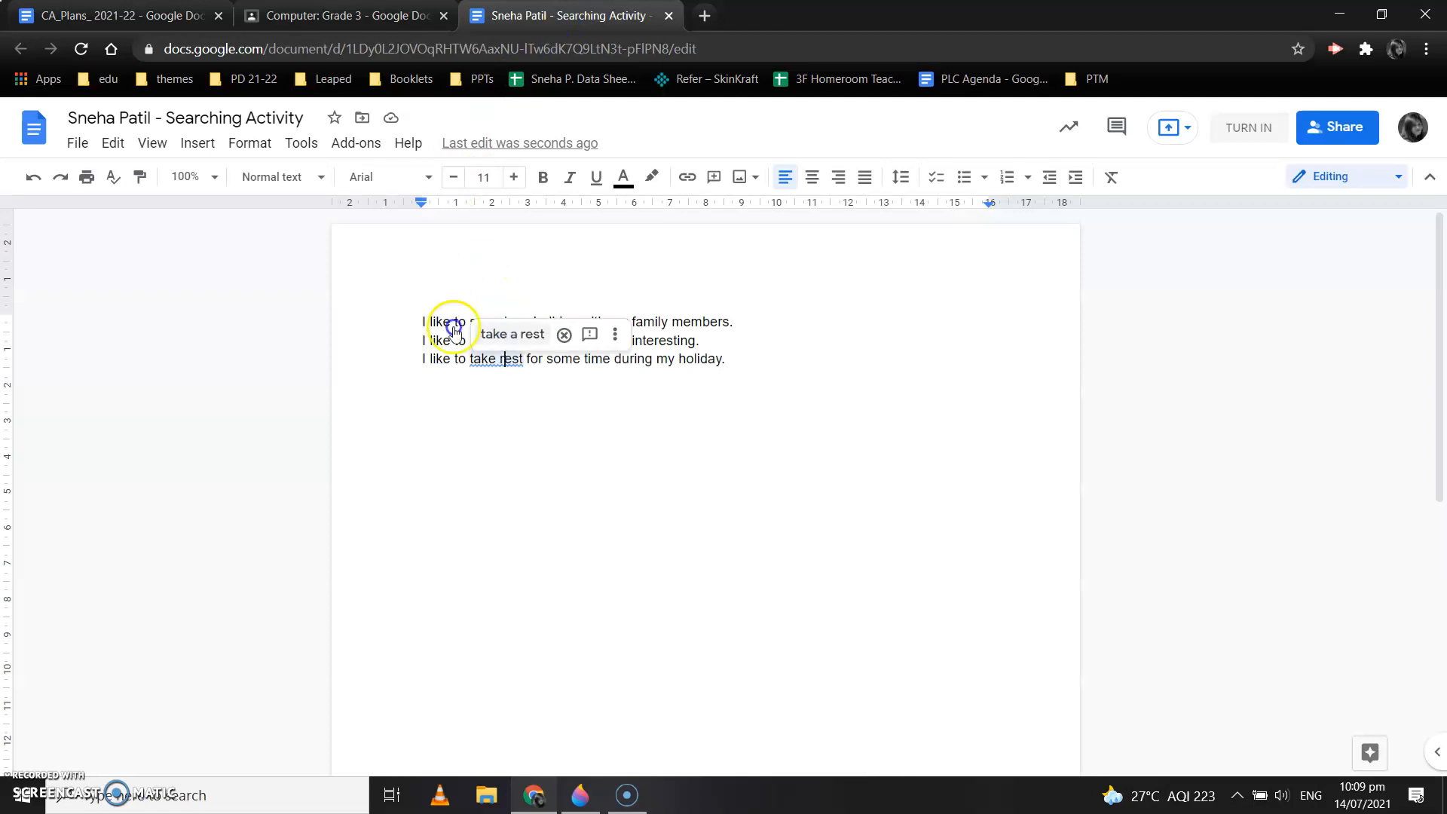
click(513, 334)
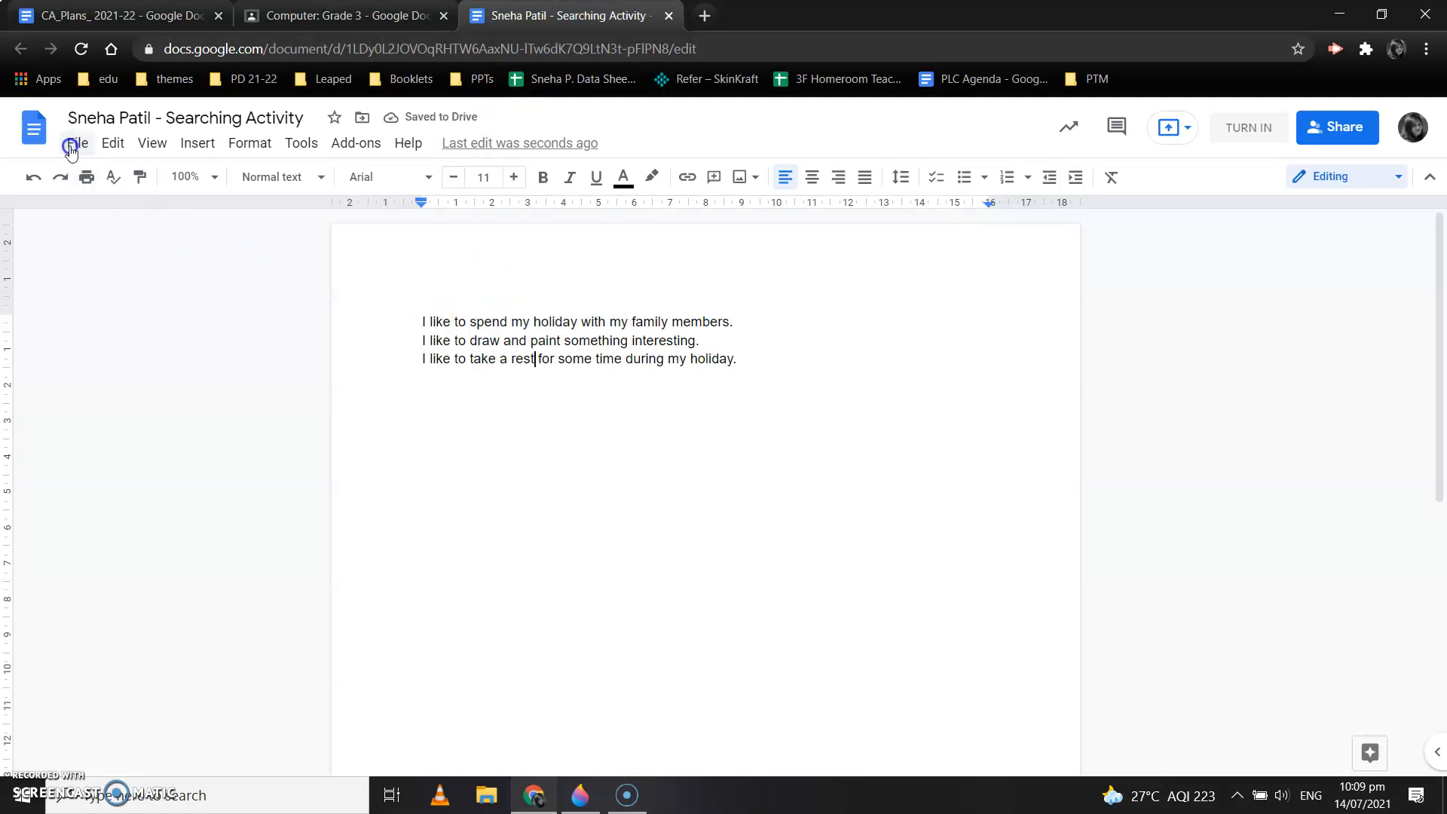
Make a copy of the Searching Activity document and name it "Copied document".
click(76, 143)
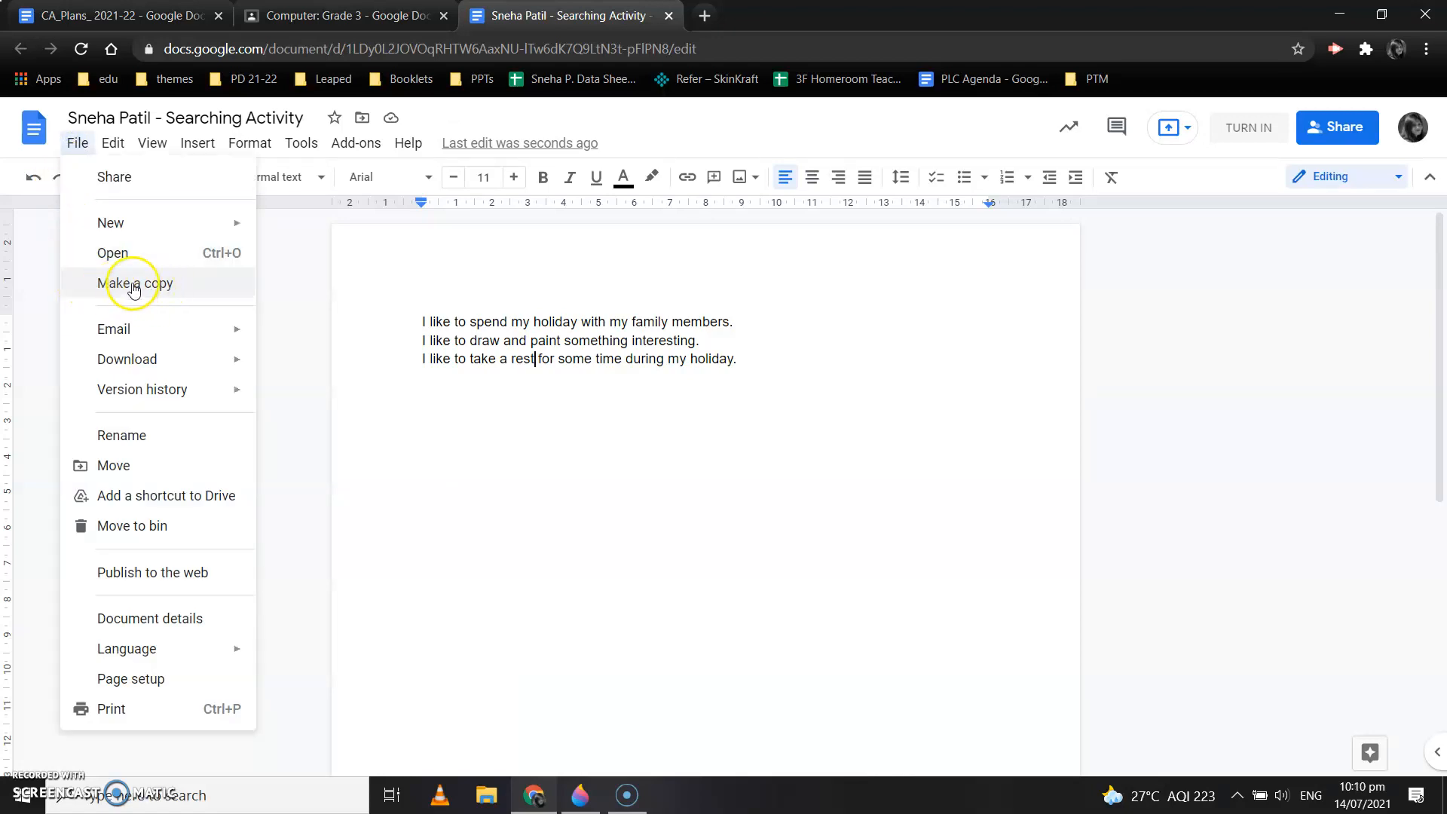
click(330, 291)
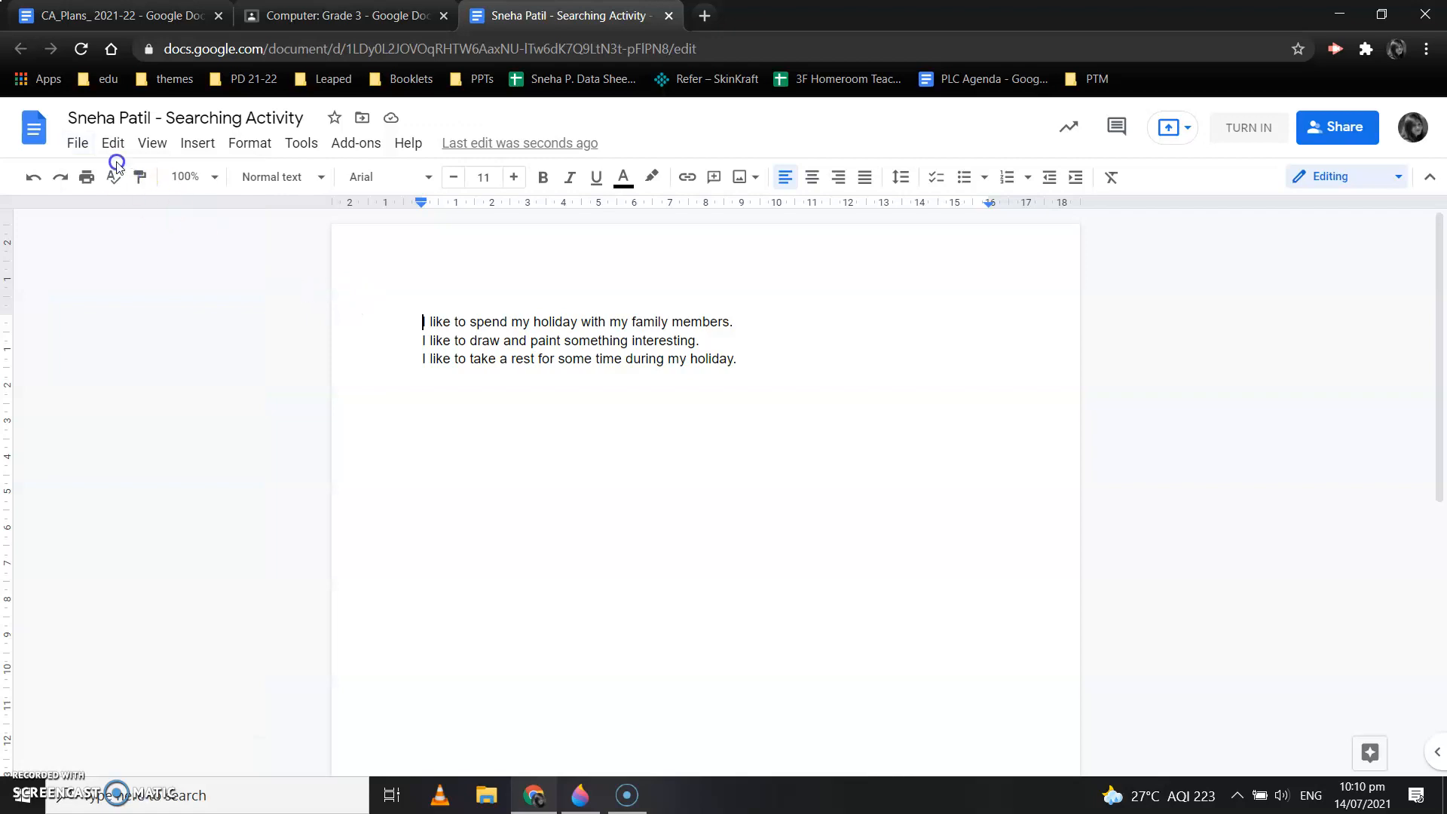
click(76, 145)
click(103, 284)
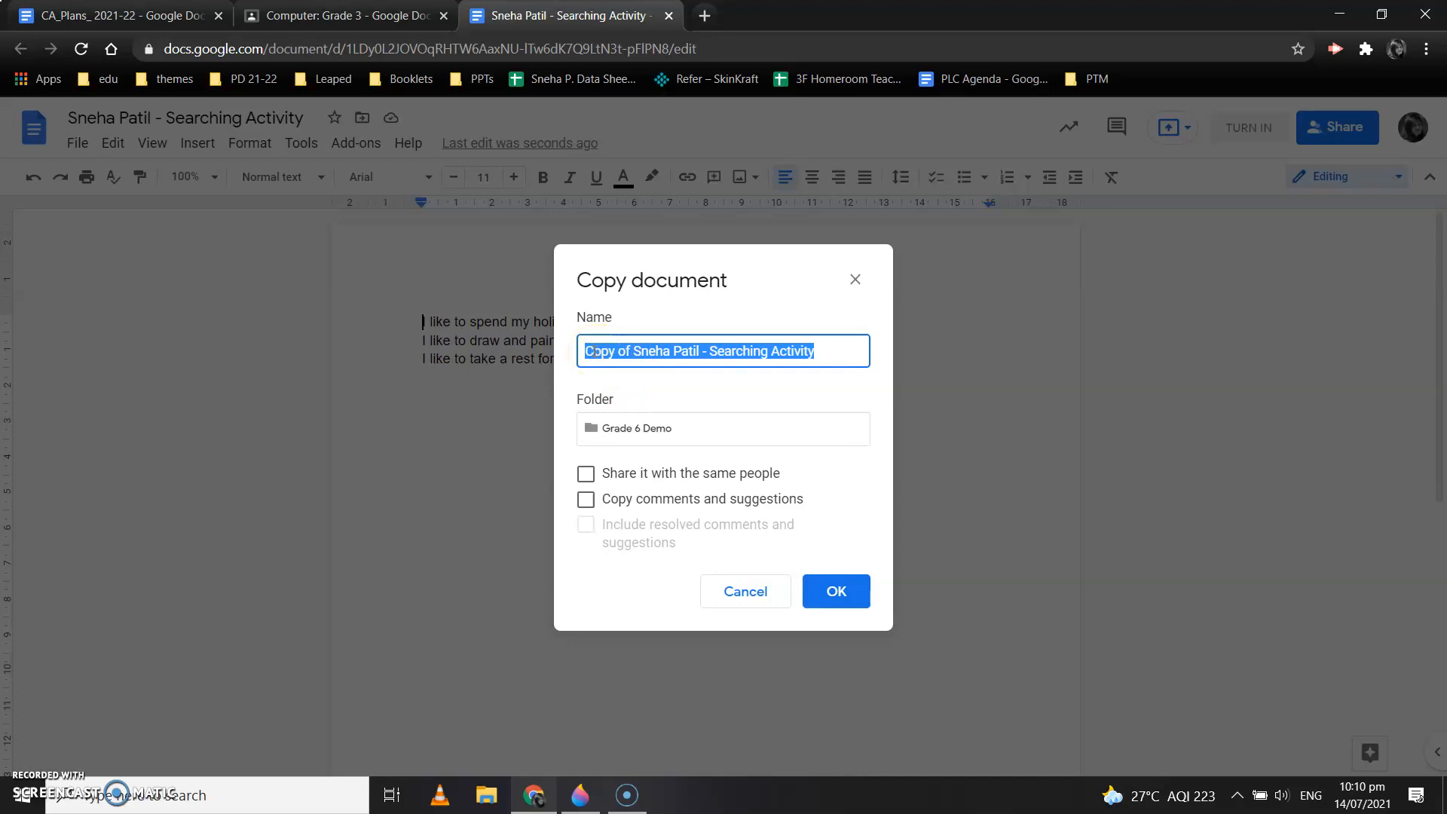
text(Copied document)
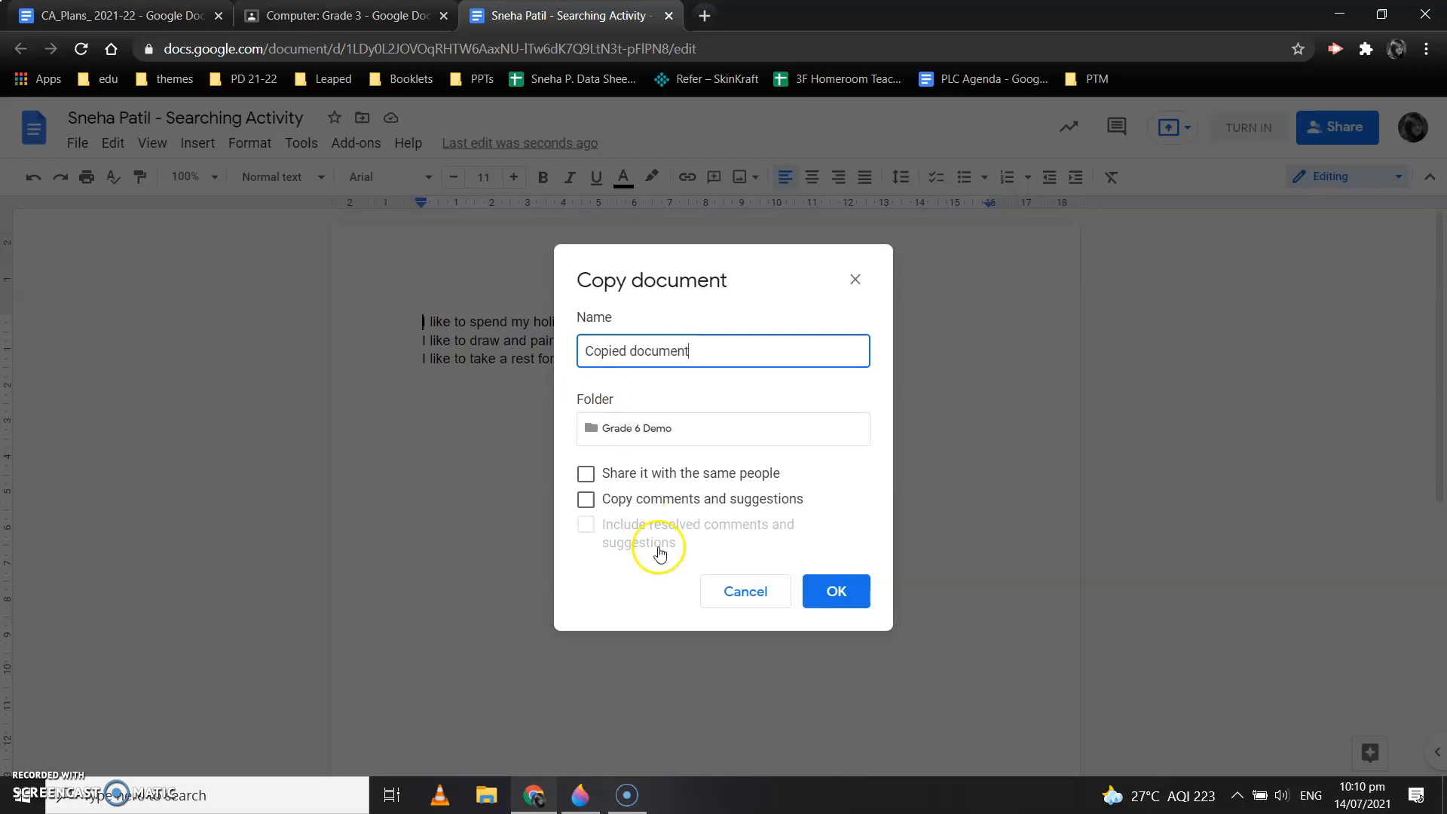
click(835, 593)
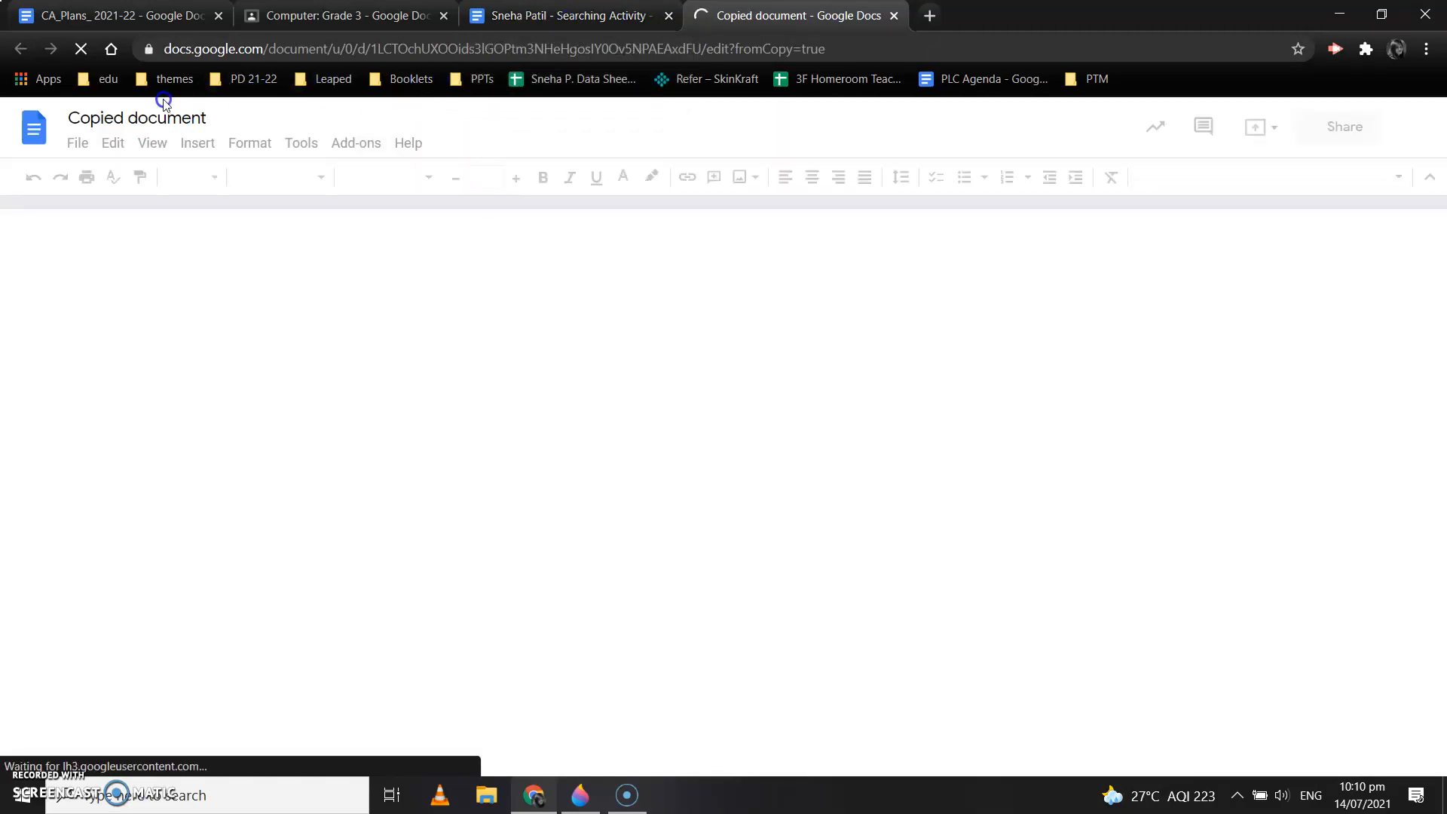
click(291, 281)
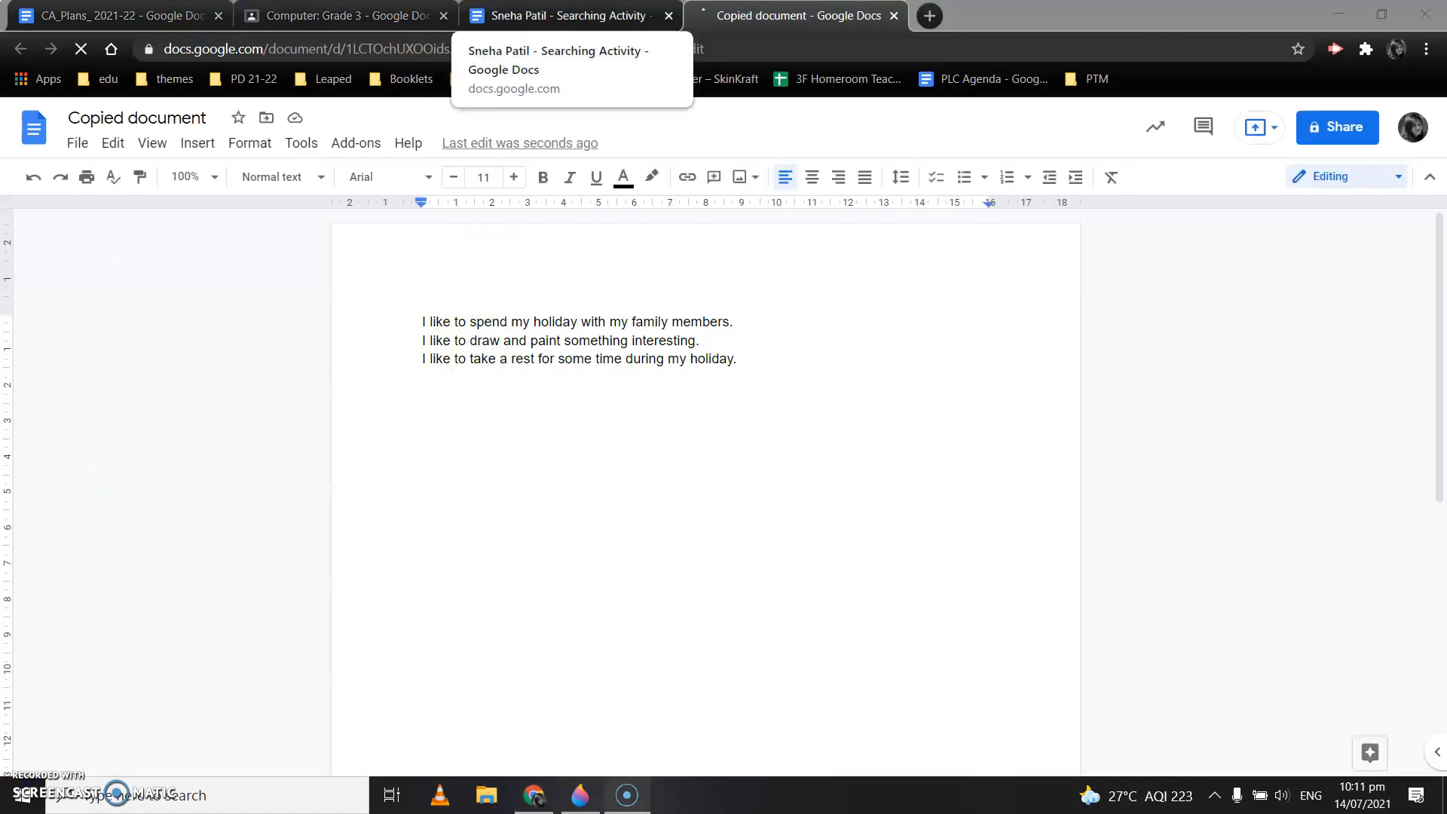
Check the assignment page's grading criteria and its instruction to write two sentences about hobbies.
click(390, 9)
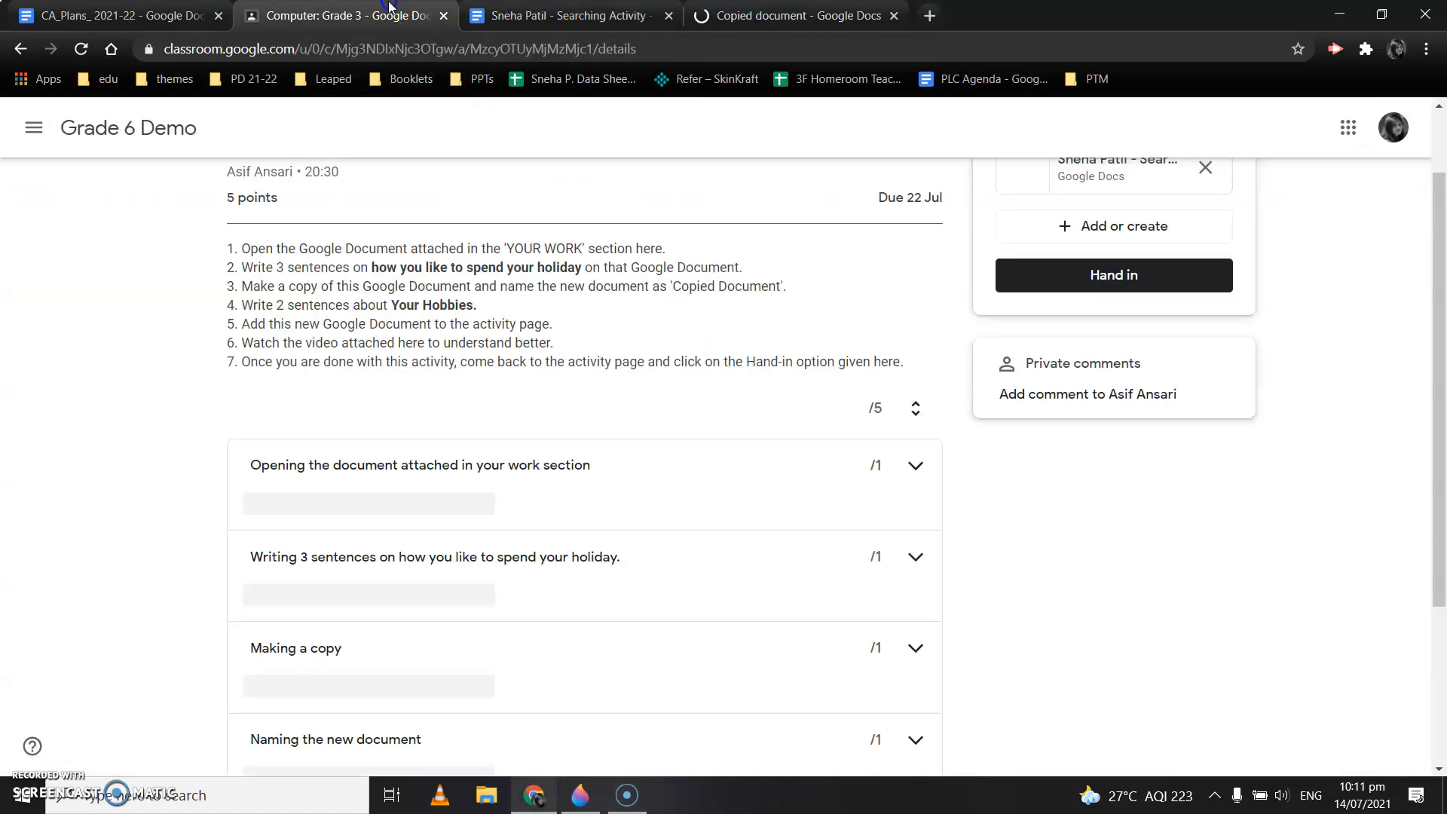
scroll(404, 577, down, 1)
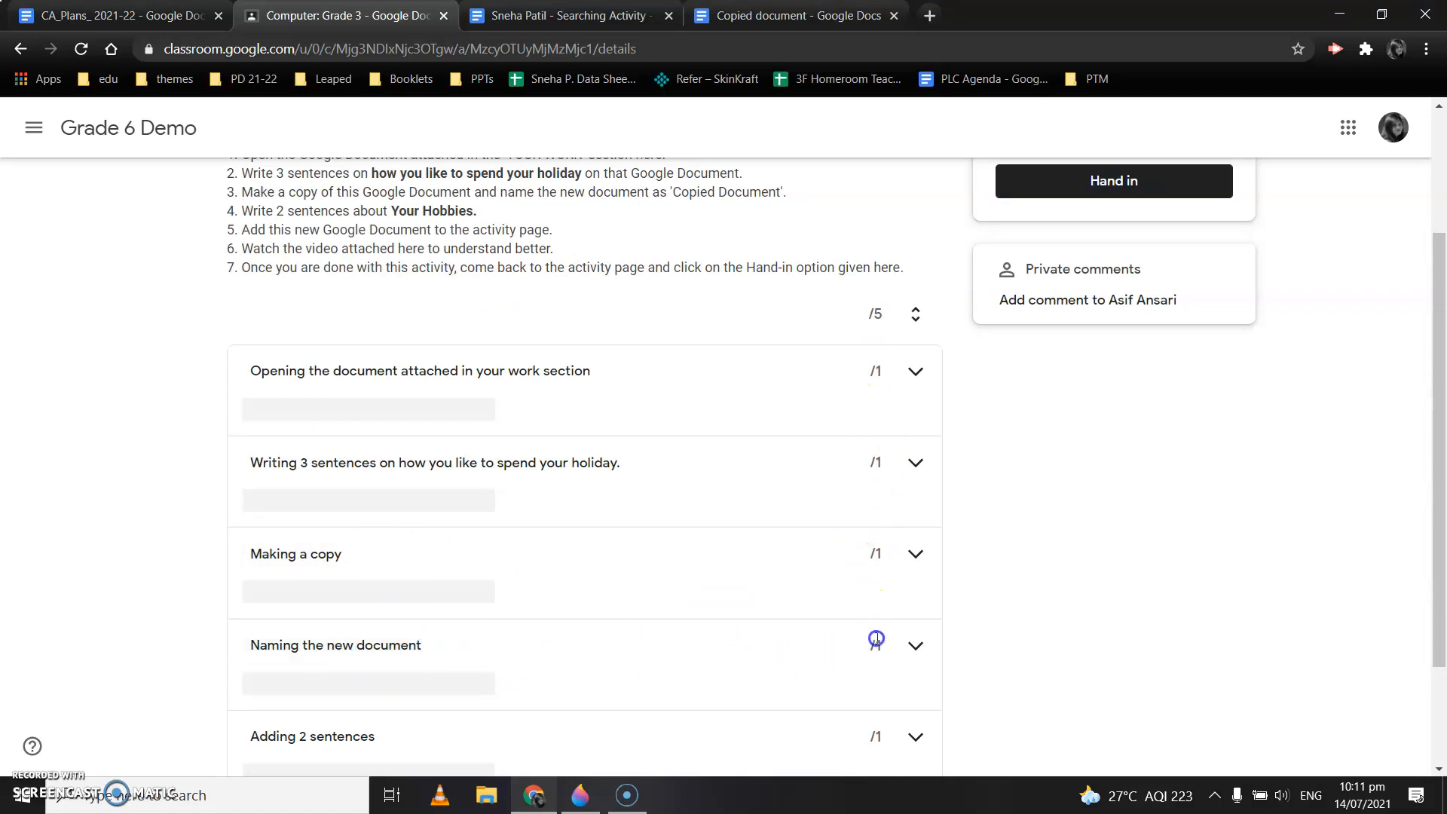
scroll(573, 396, up, 1)
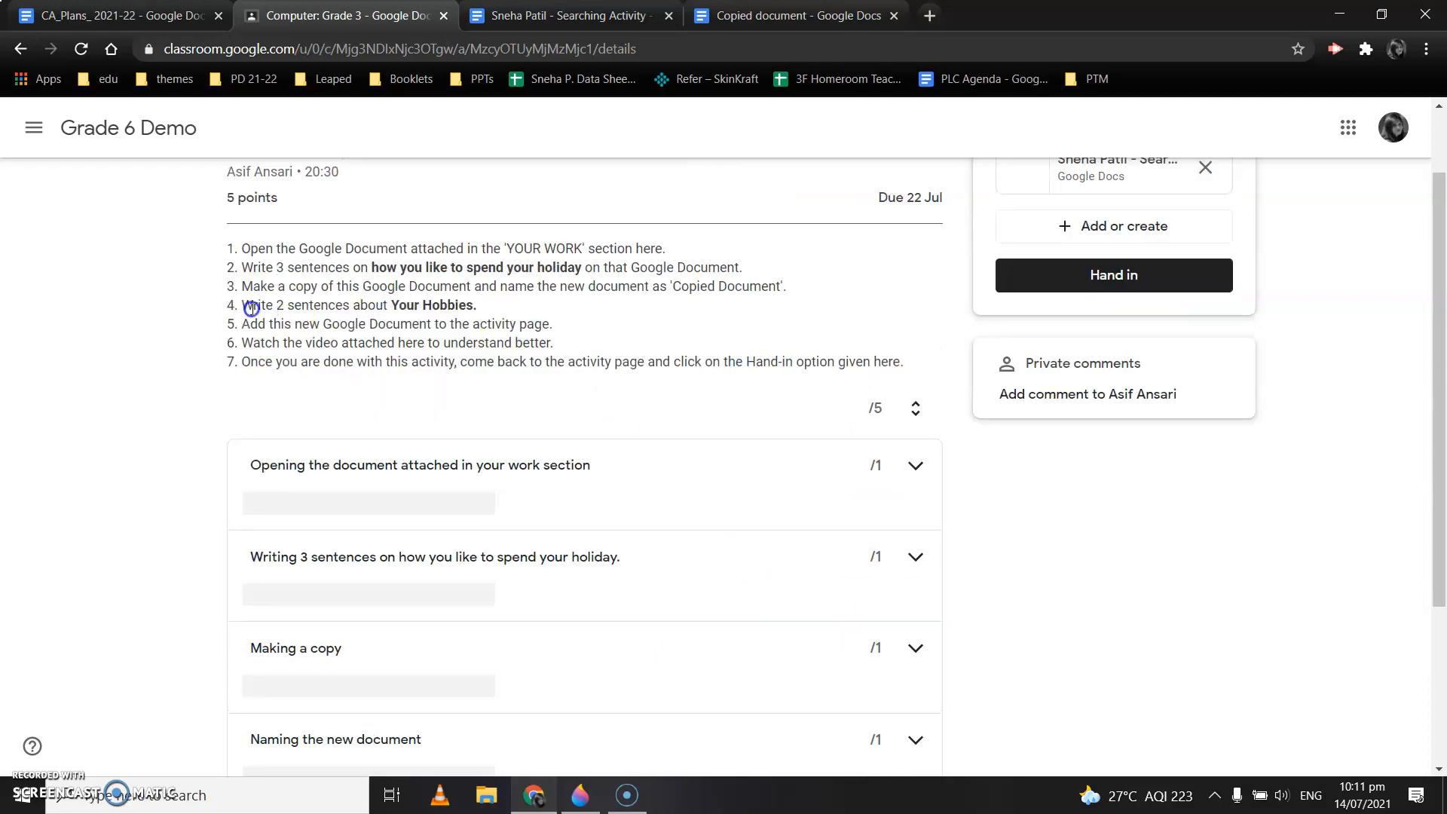
drag(240, 302, 480, 310)
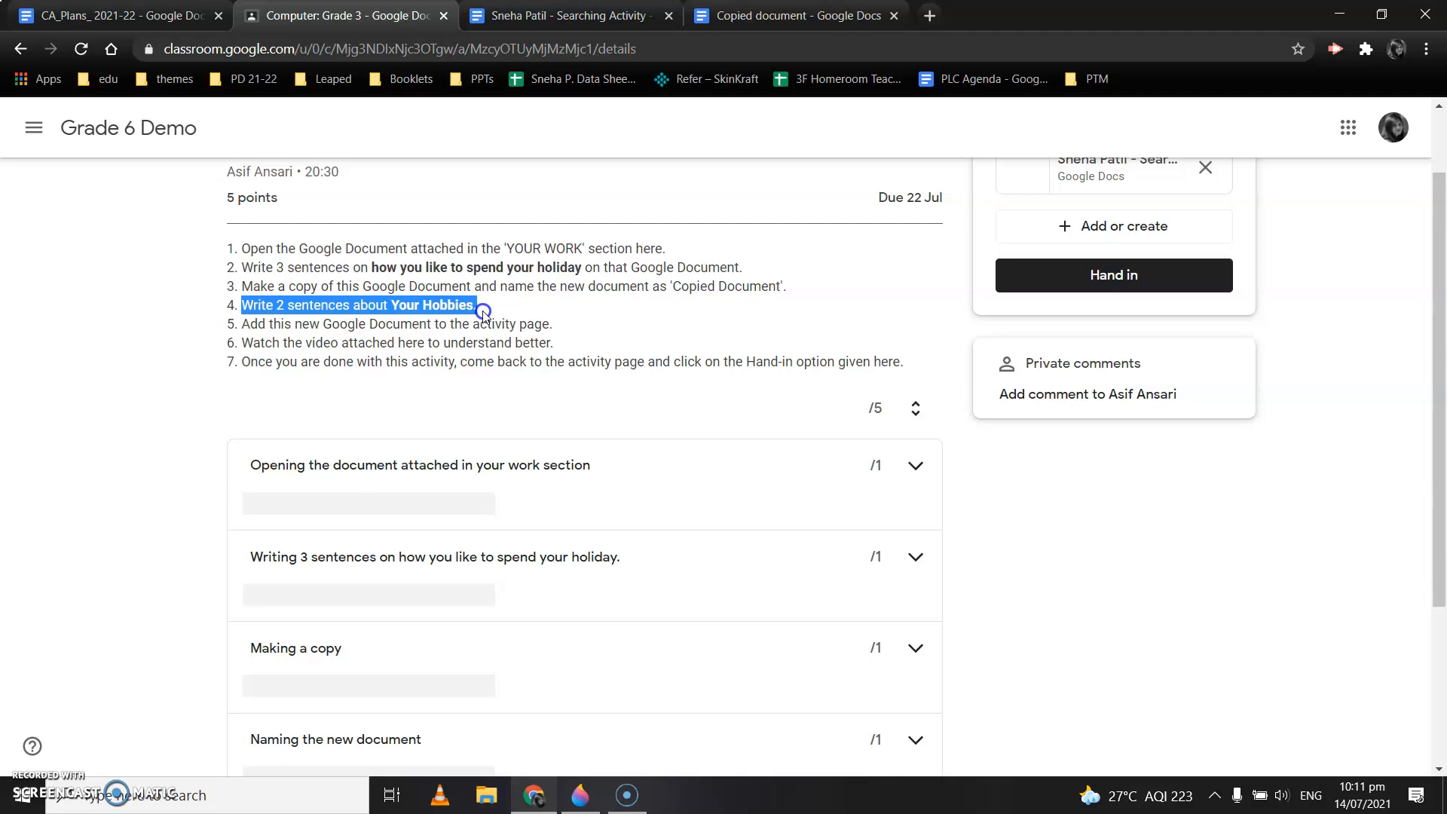
Below the third sentence of the copied document, add the lines "My hobbies are dancing and painting." and "I practice during my holidays.".
click(799, 12)
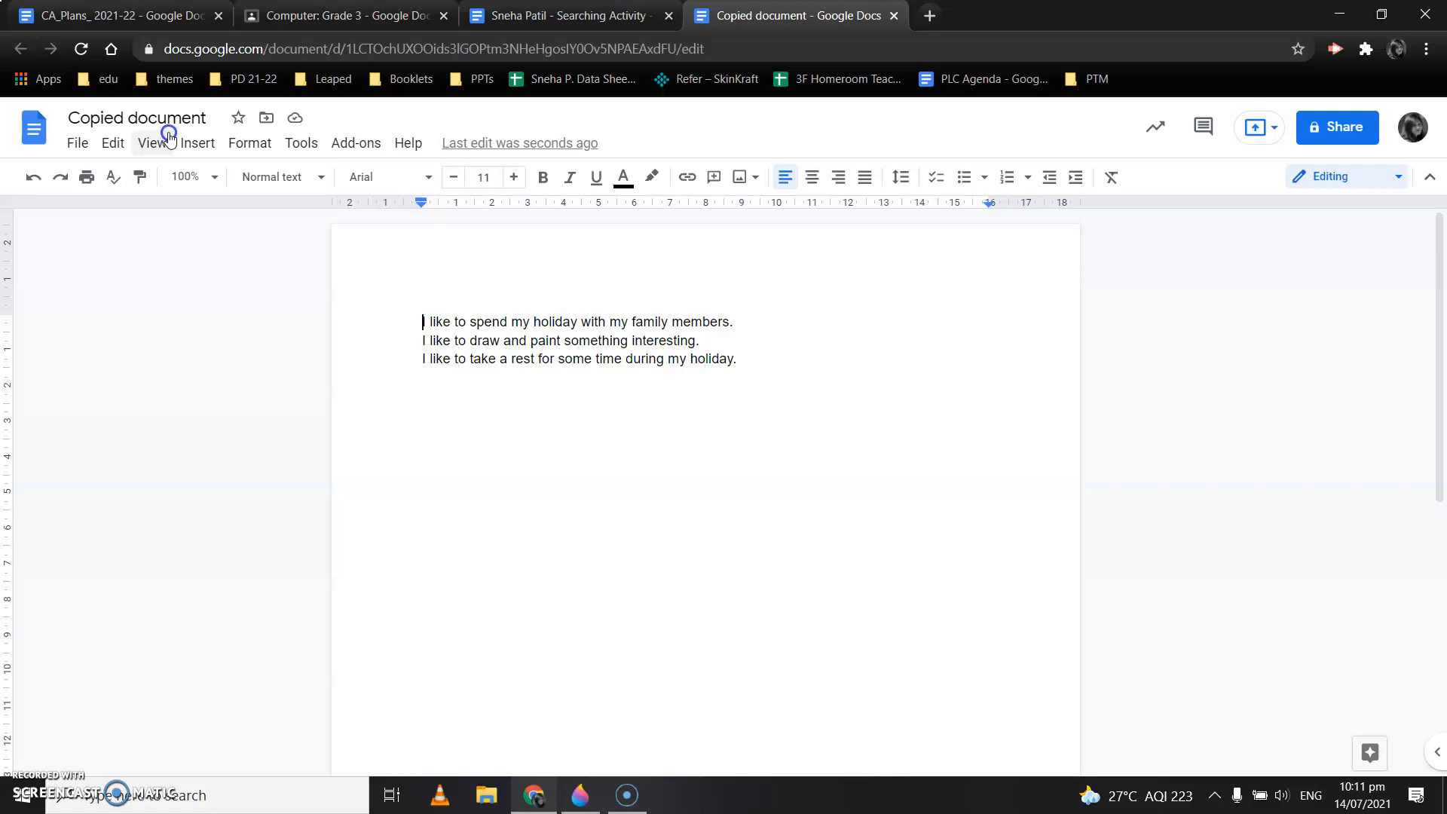
click(740, 359)
key(Return)
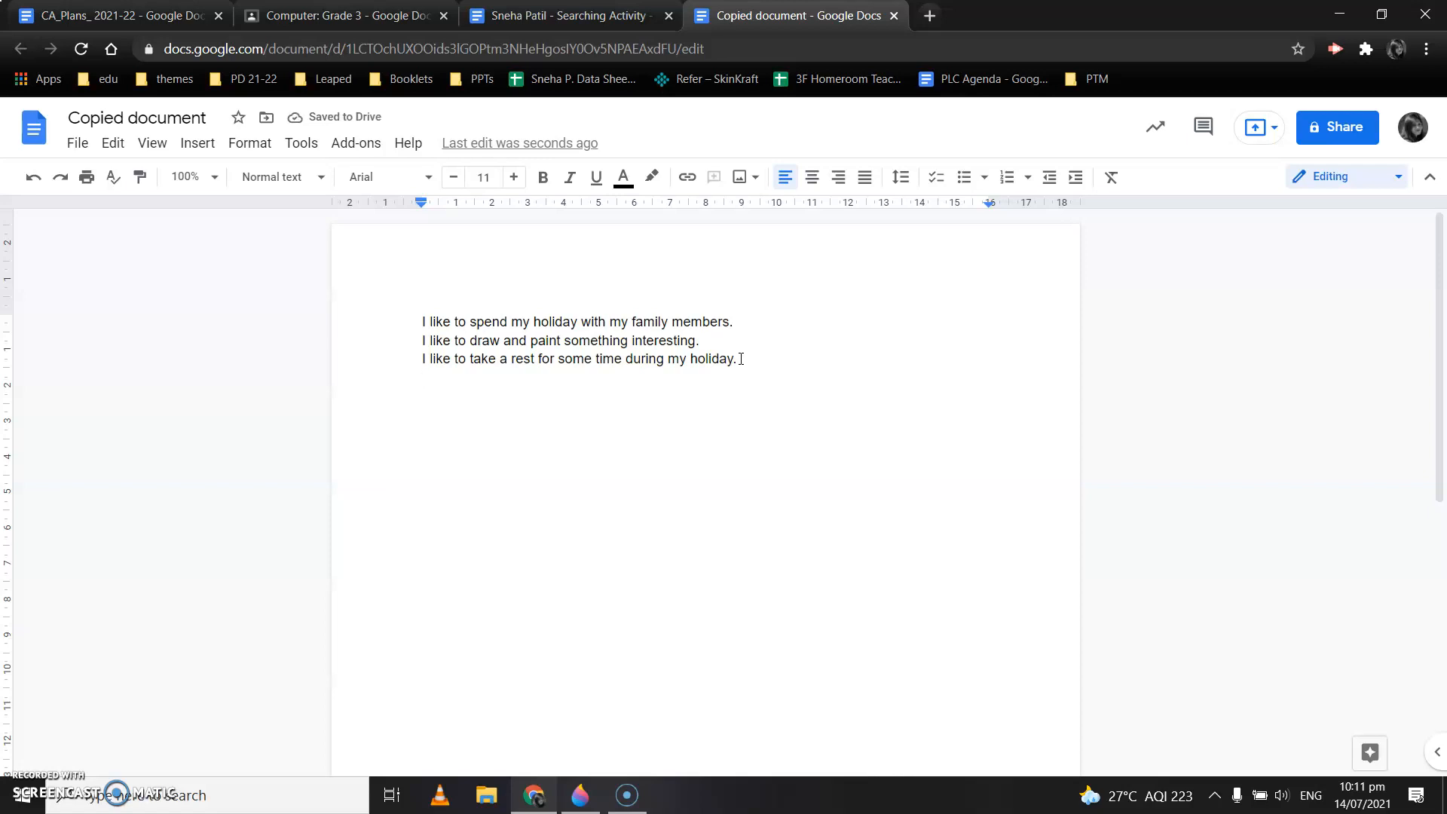
text(My hobbies)
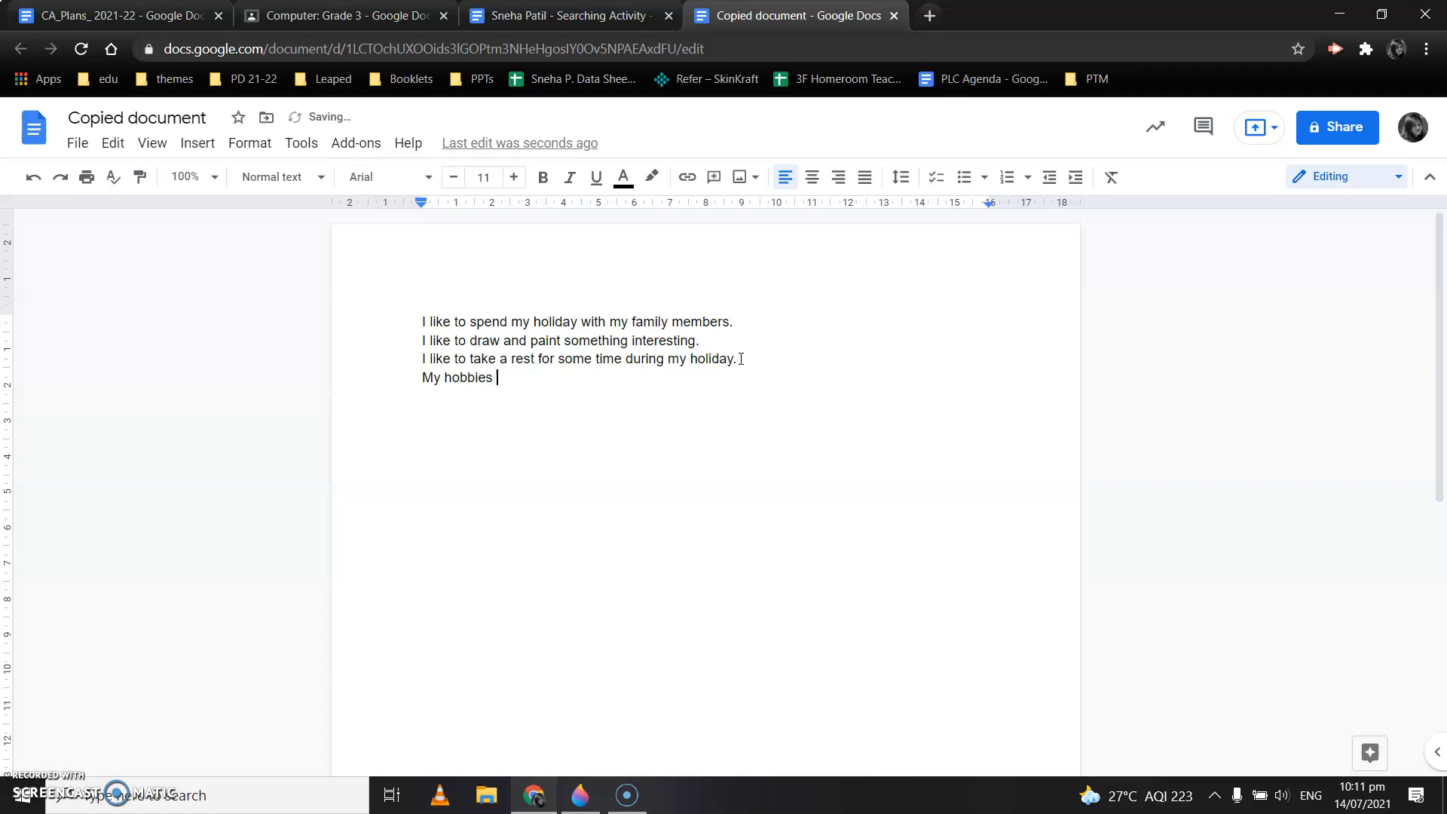
text( are dancing and)
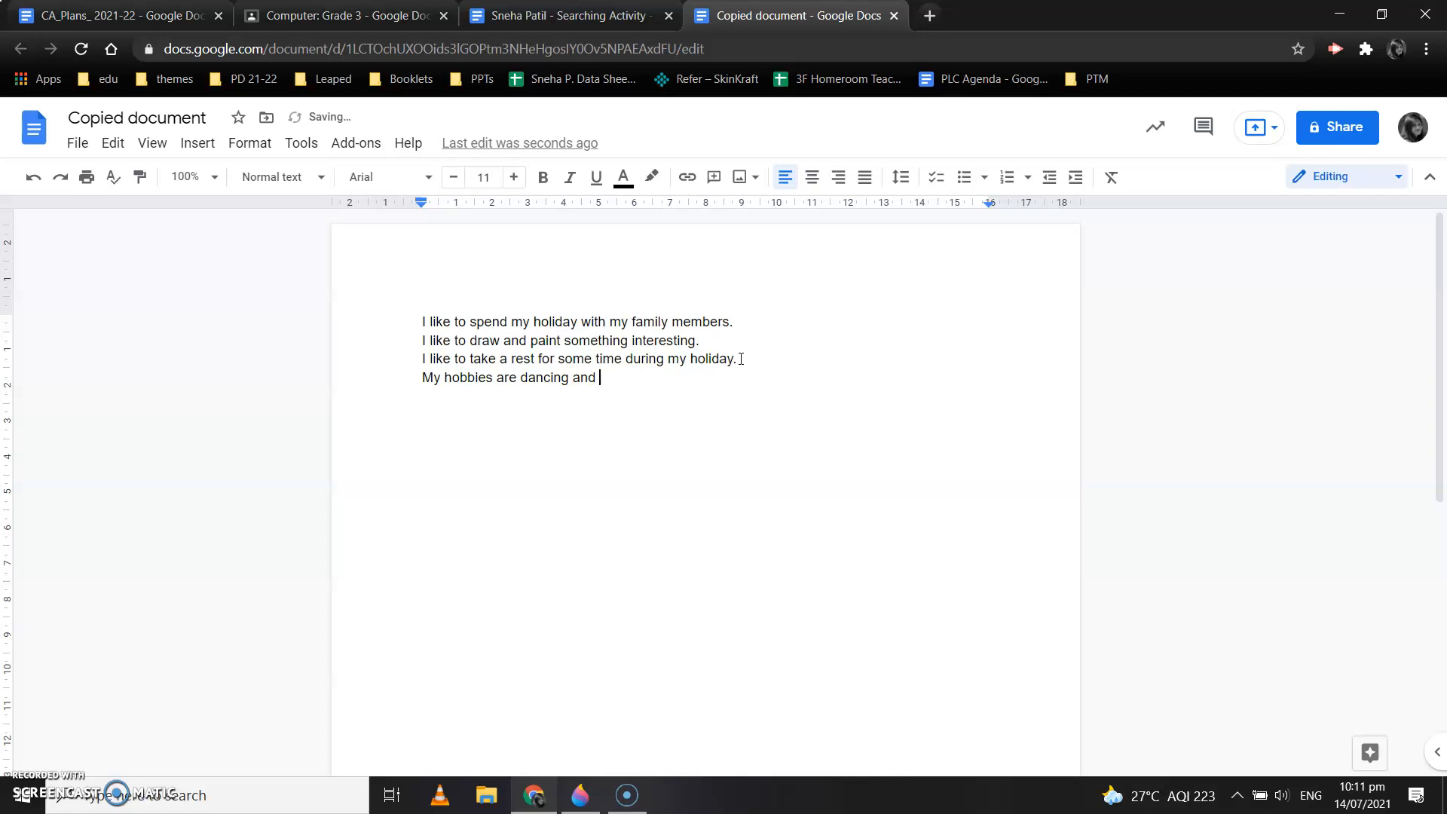
text( painting.)
key(Return)
text(I practice during my holida)
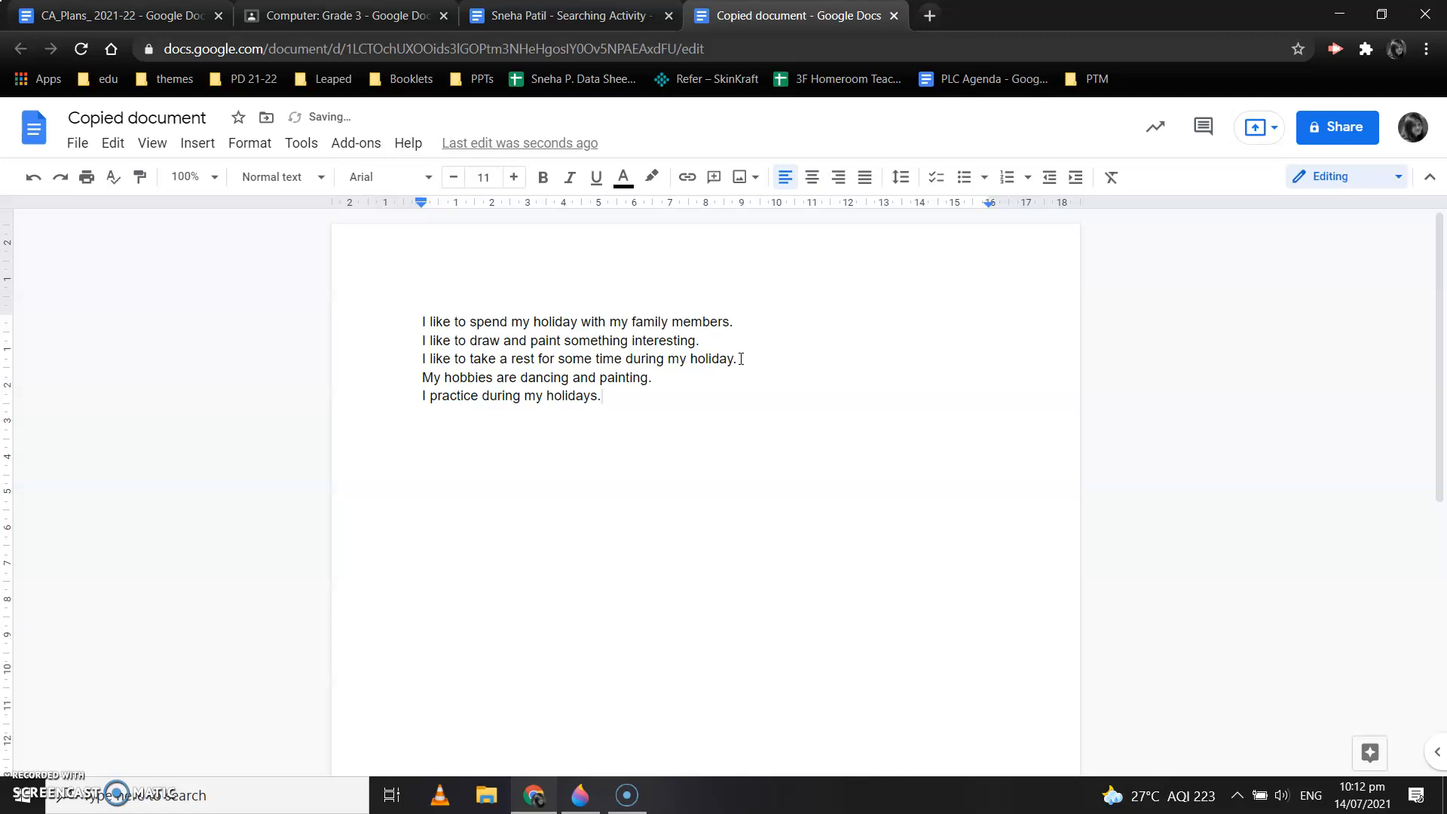
Return to the assignment page and review the grading criteria and the instruction about adding the new Google Document to the activity page.
click(422, 15)
scroll(538, 686, down, 3)
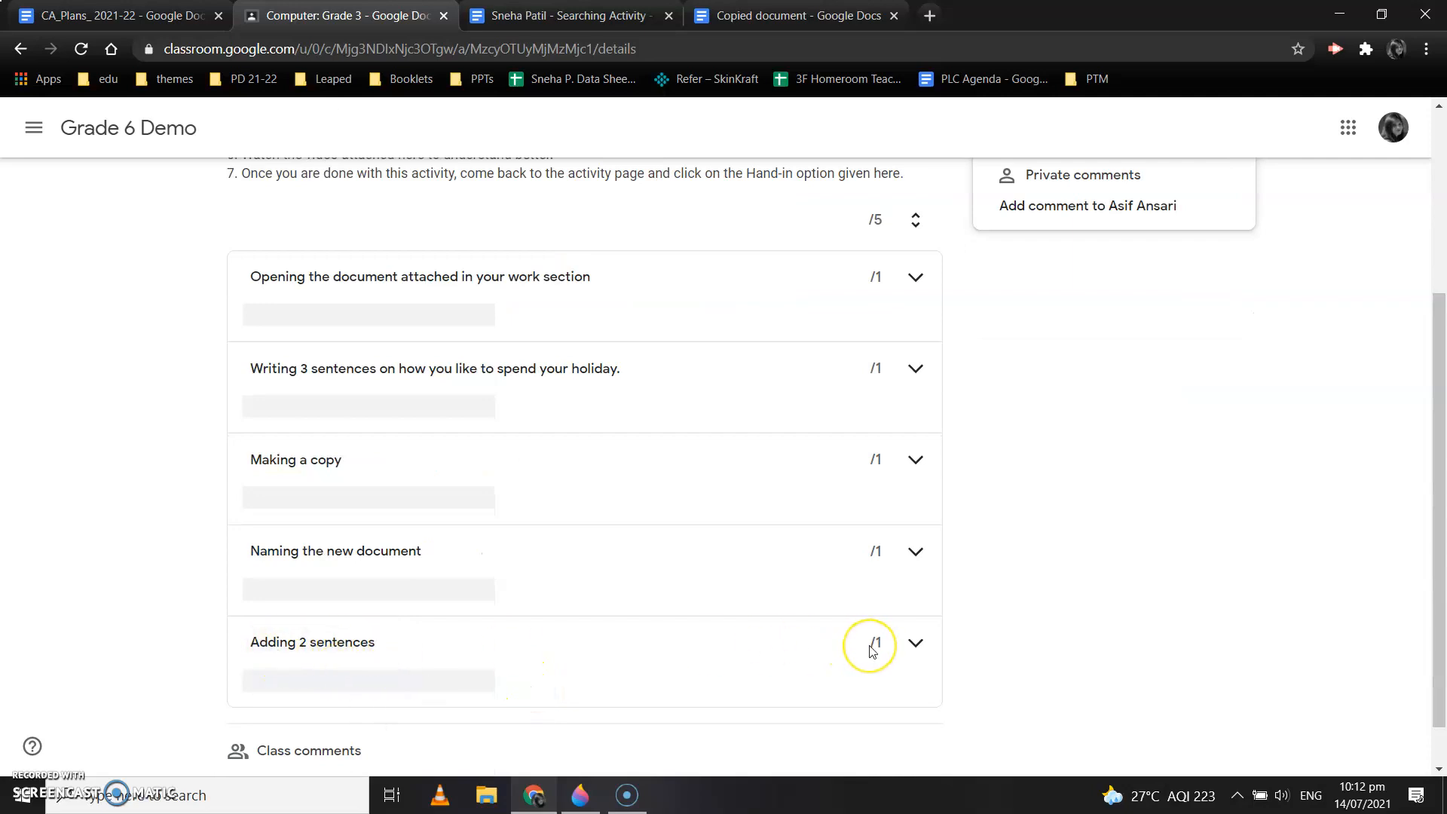
scroll(867, 650, up, 1)
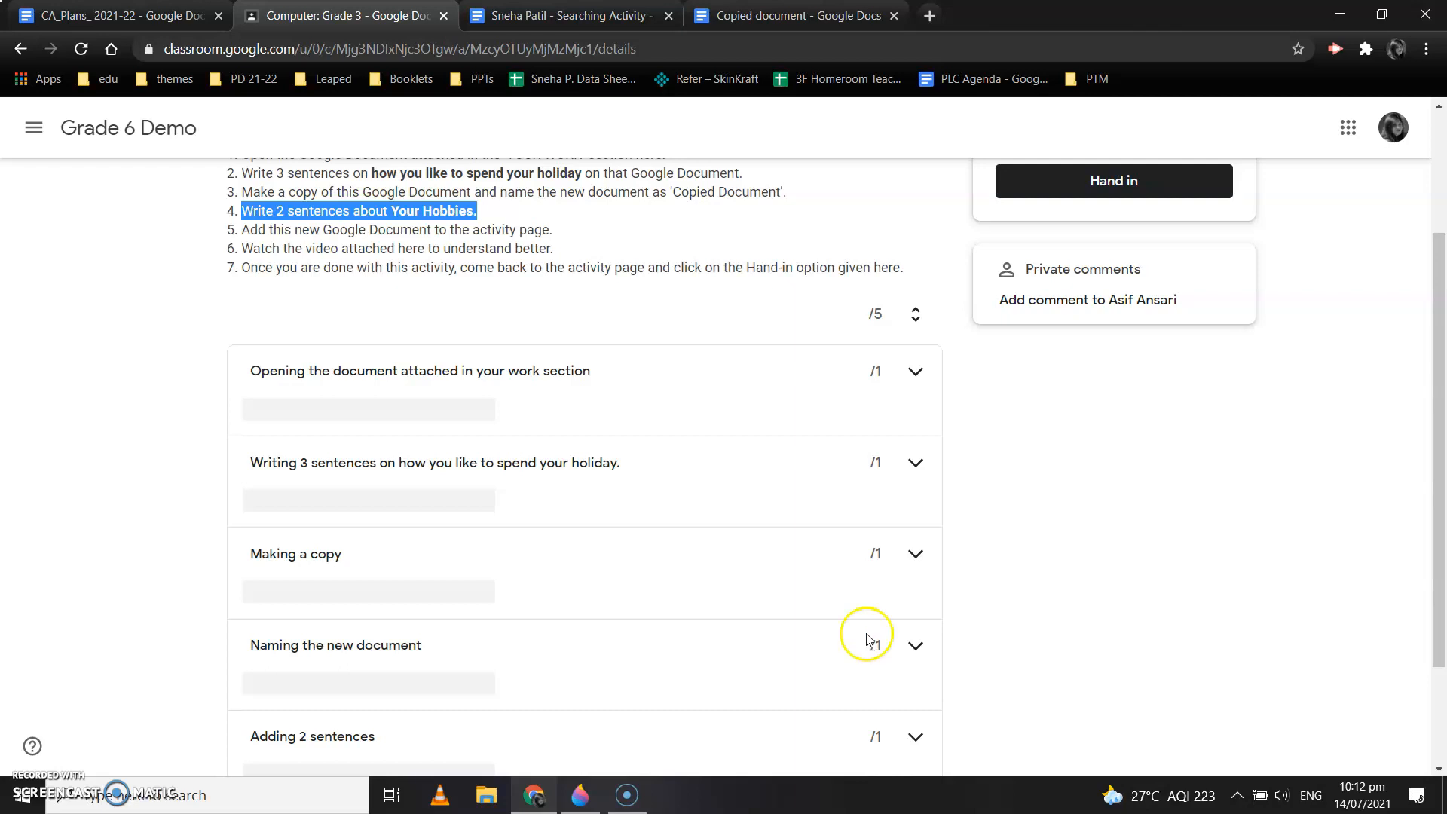
scroll(849, 615, up, 1)
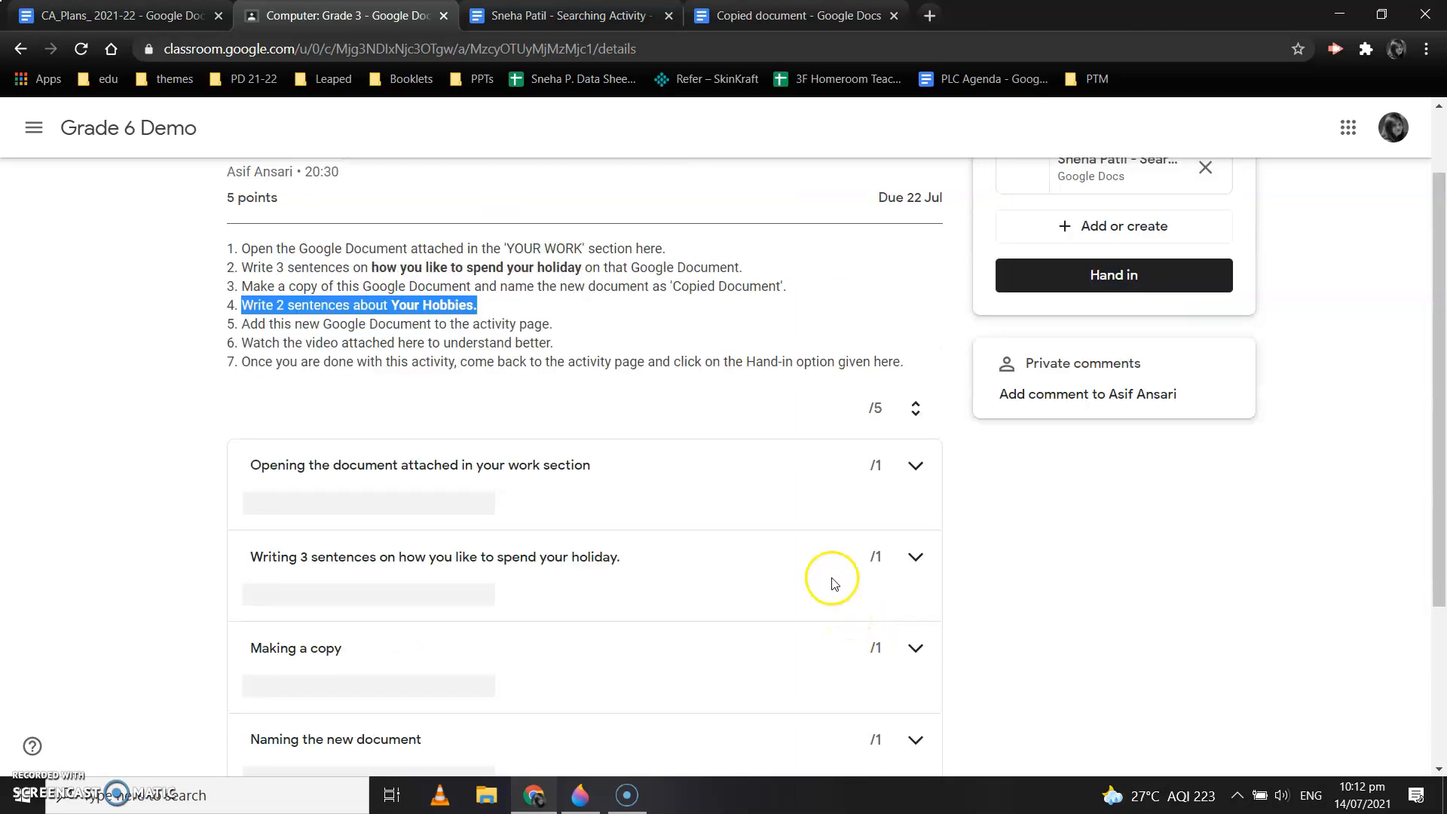
scroll(414, 367, up, 1)
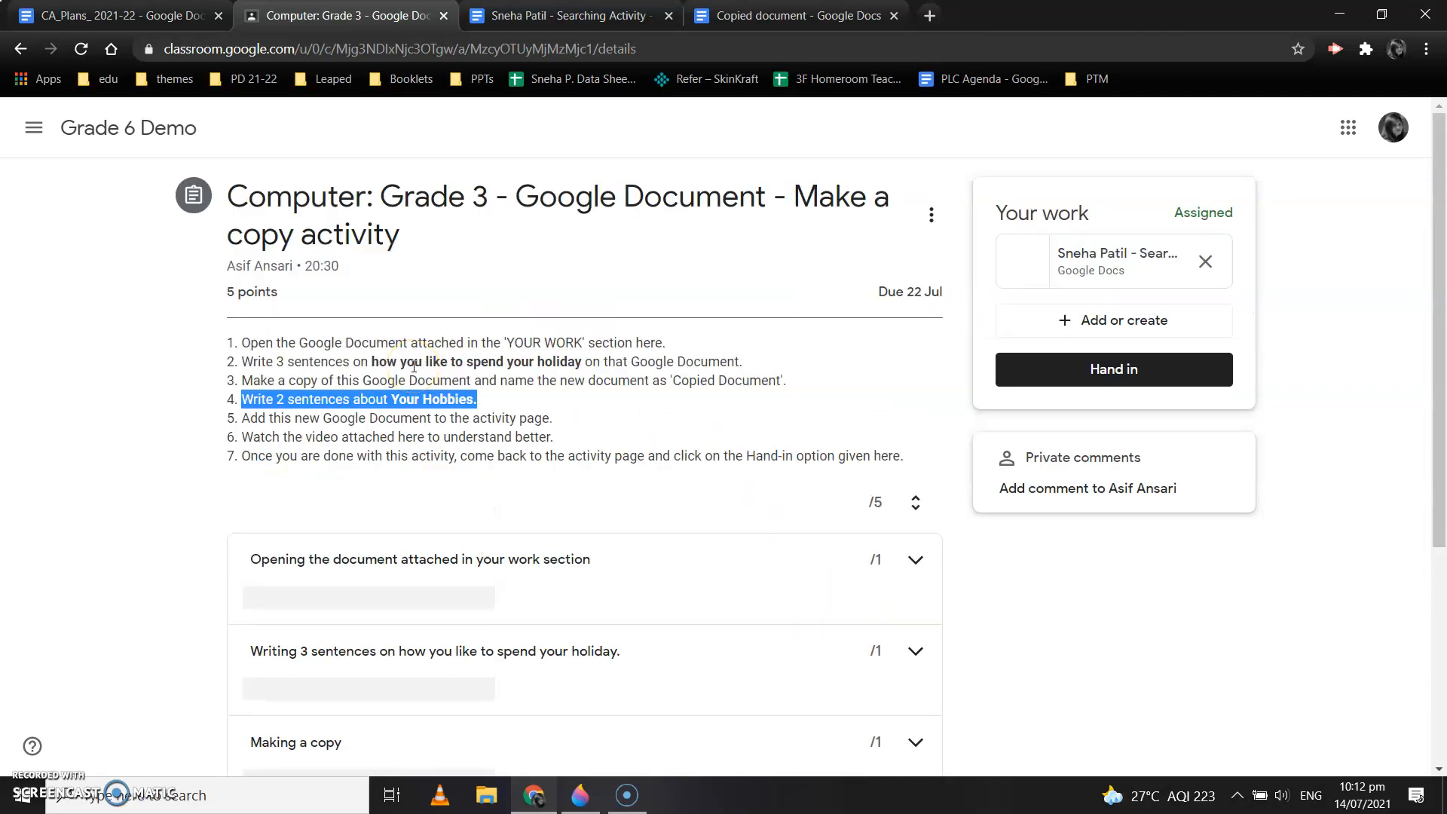
click(240, 424)
drag(239, 423, 656, 422)
click(657, 424)
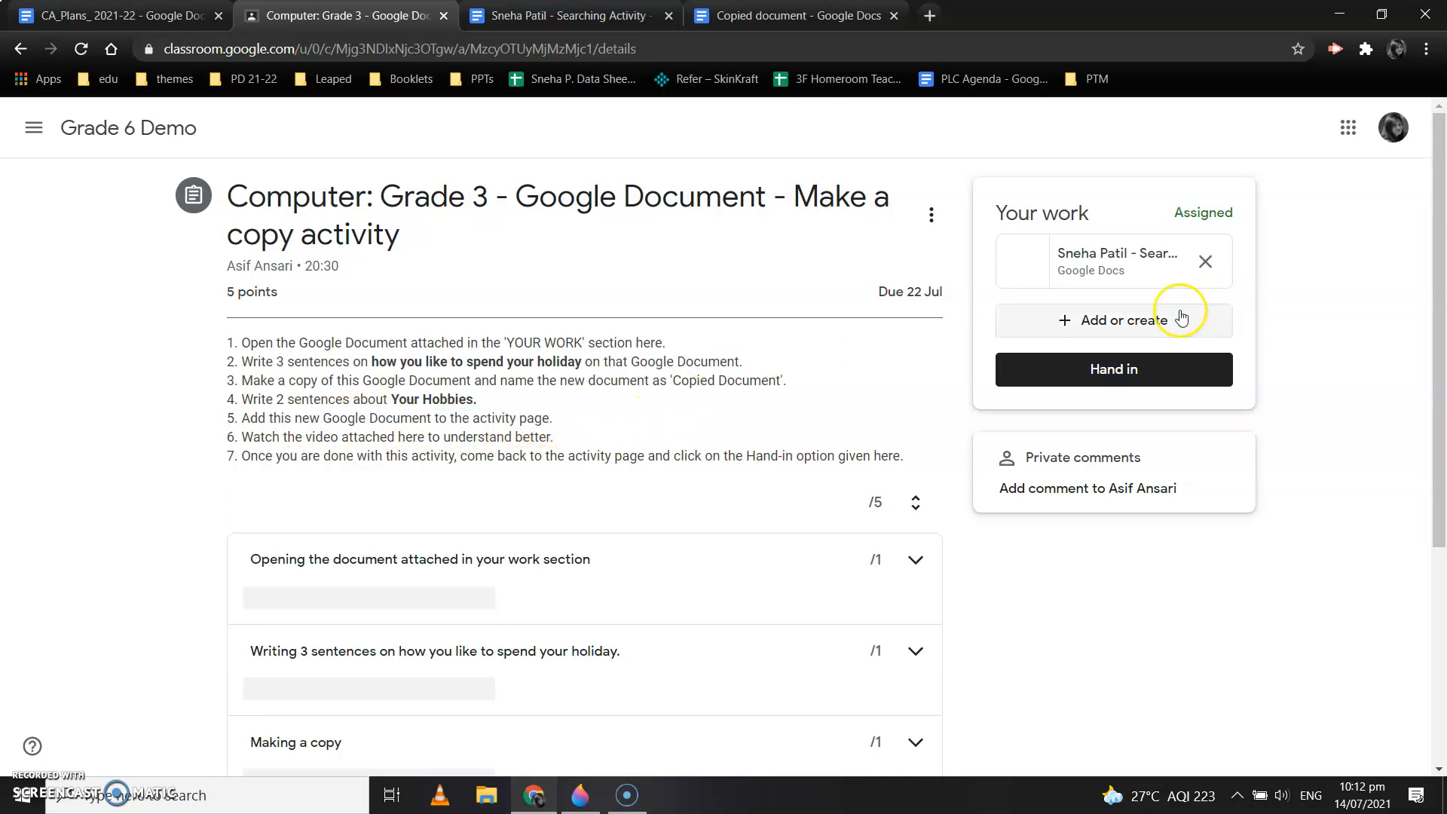
Open a link attachment for the assignment work and copy the full web address of the Copied document.
click(1097, 323)
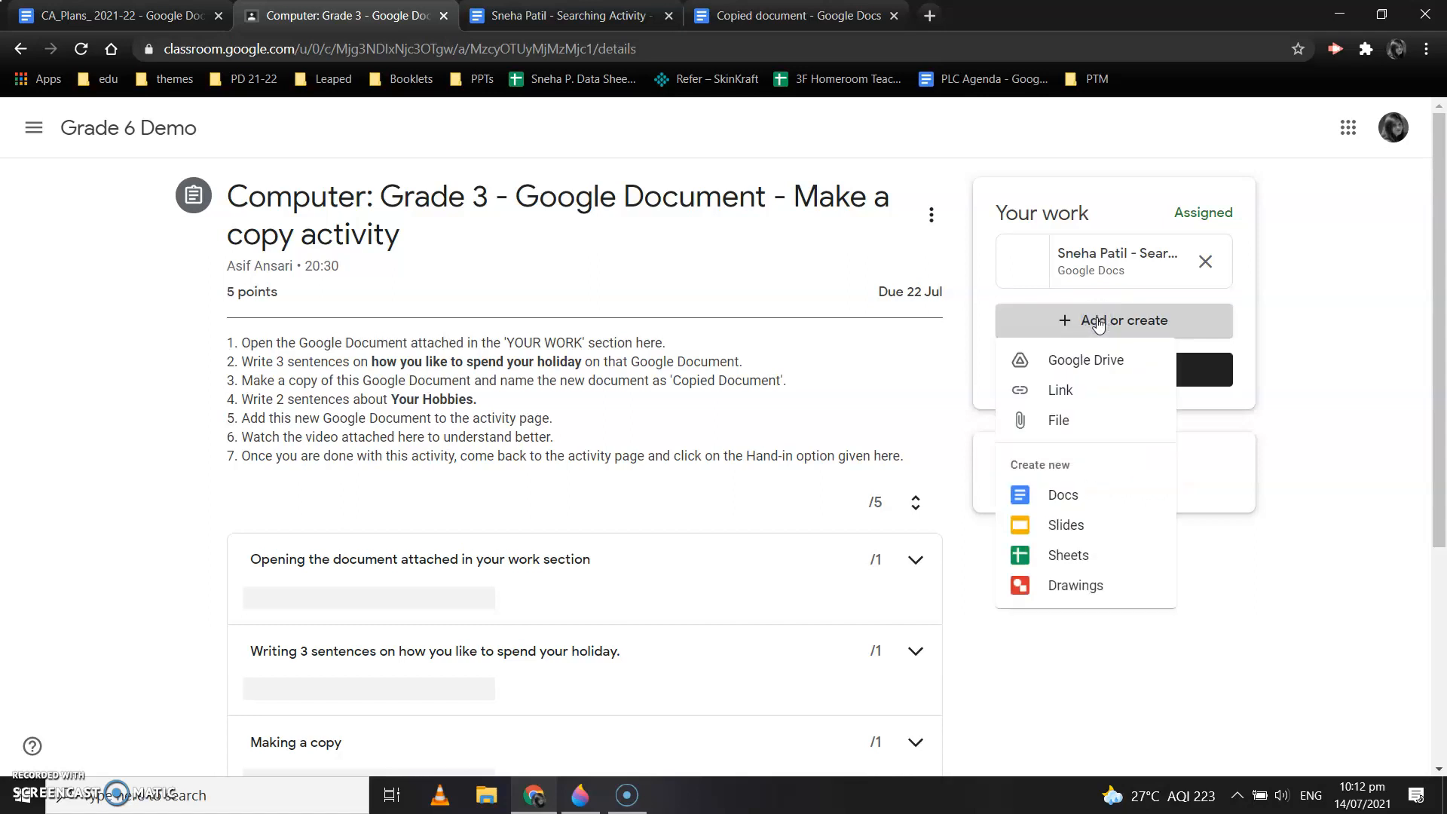
click(1062, 390)
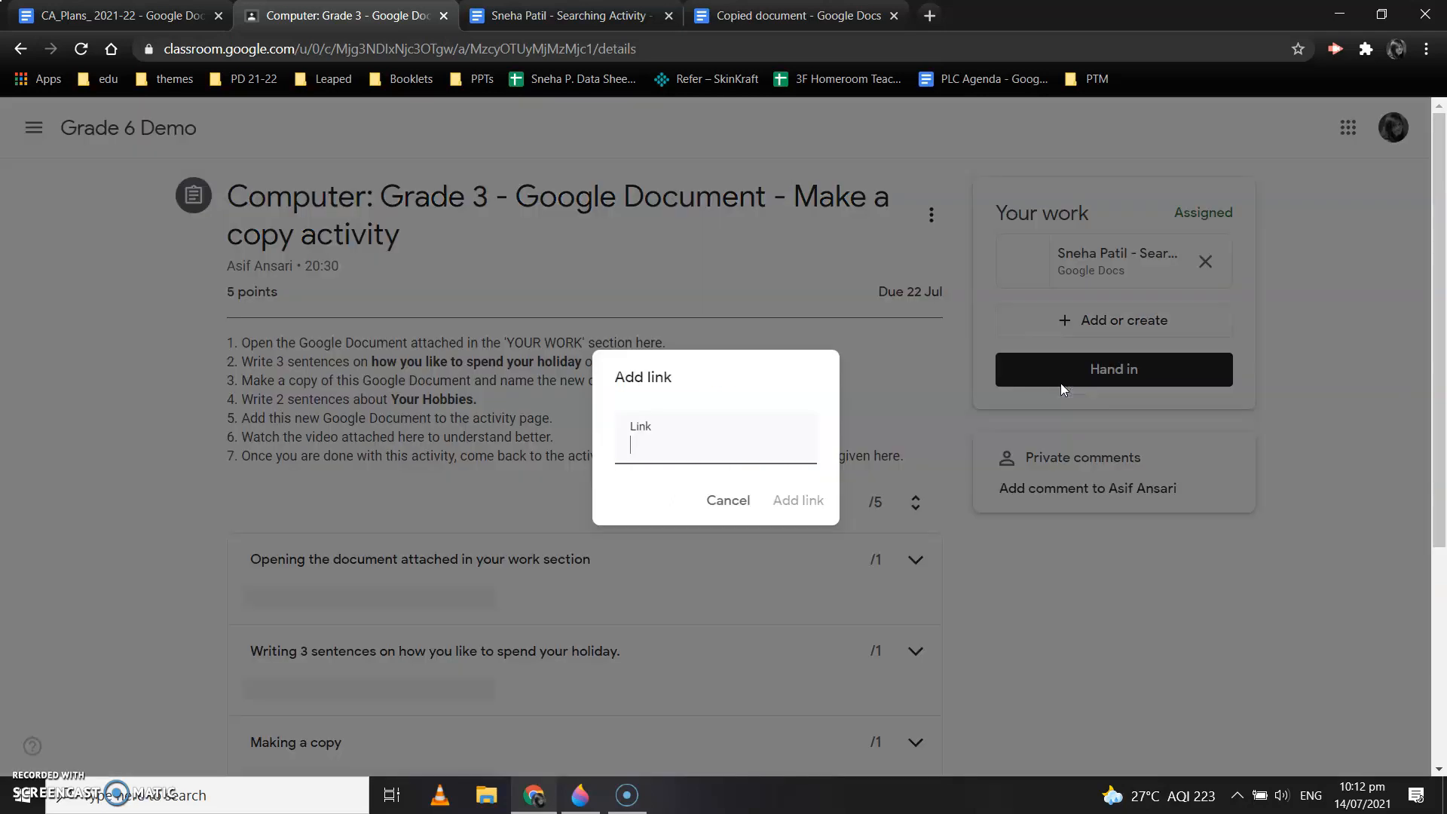
click(761, 15)
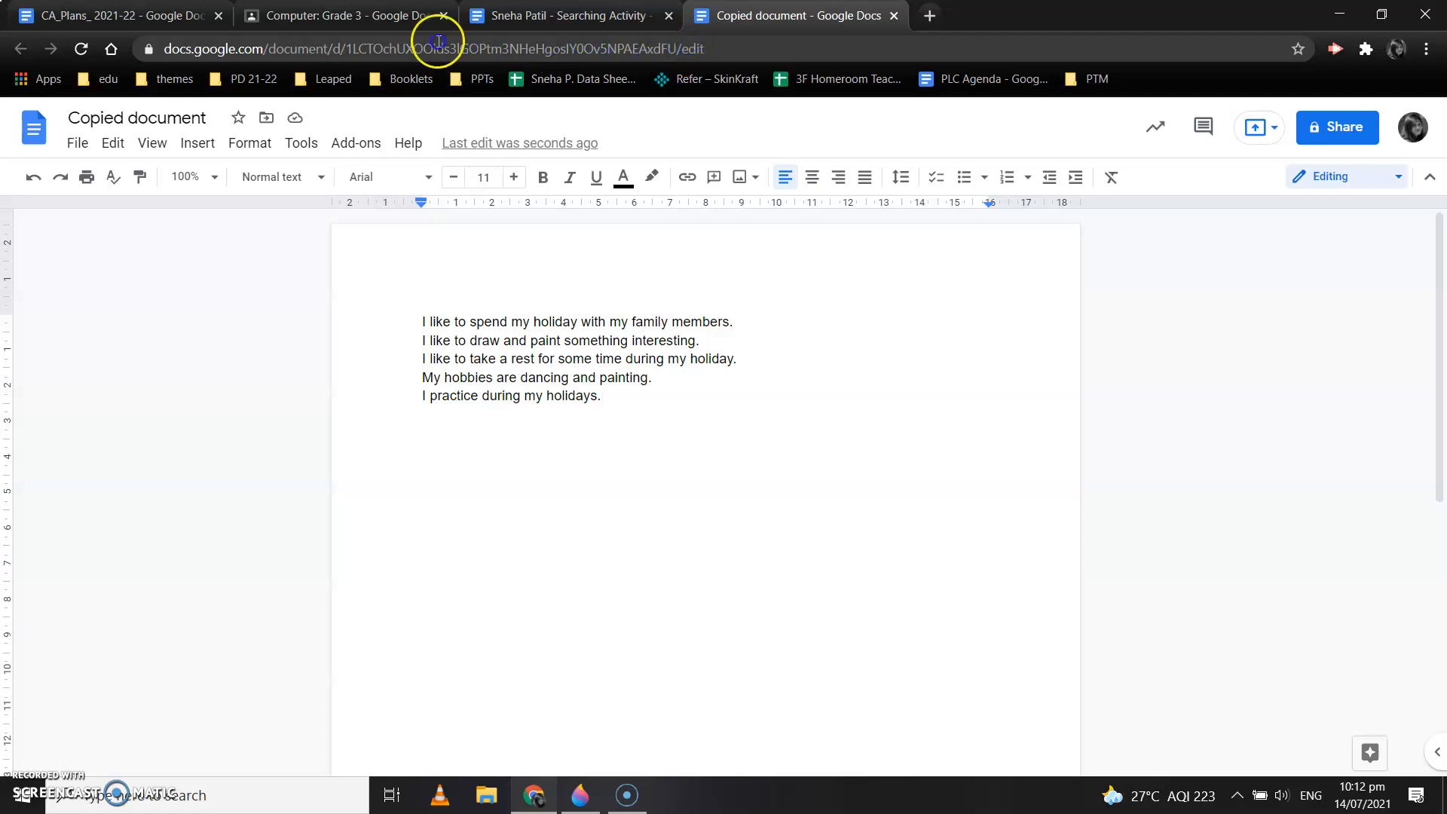
click(338, 43)
click(361, 47)
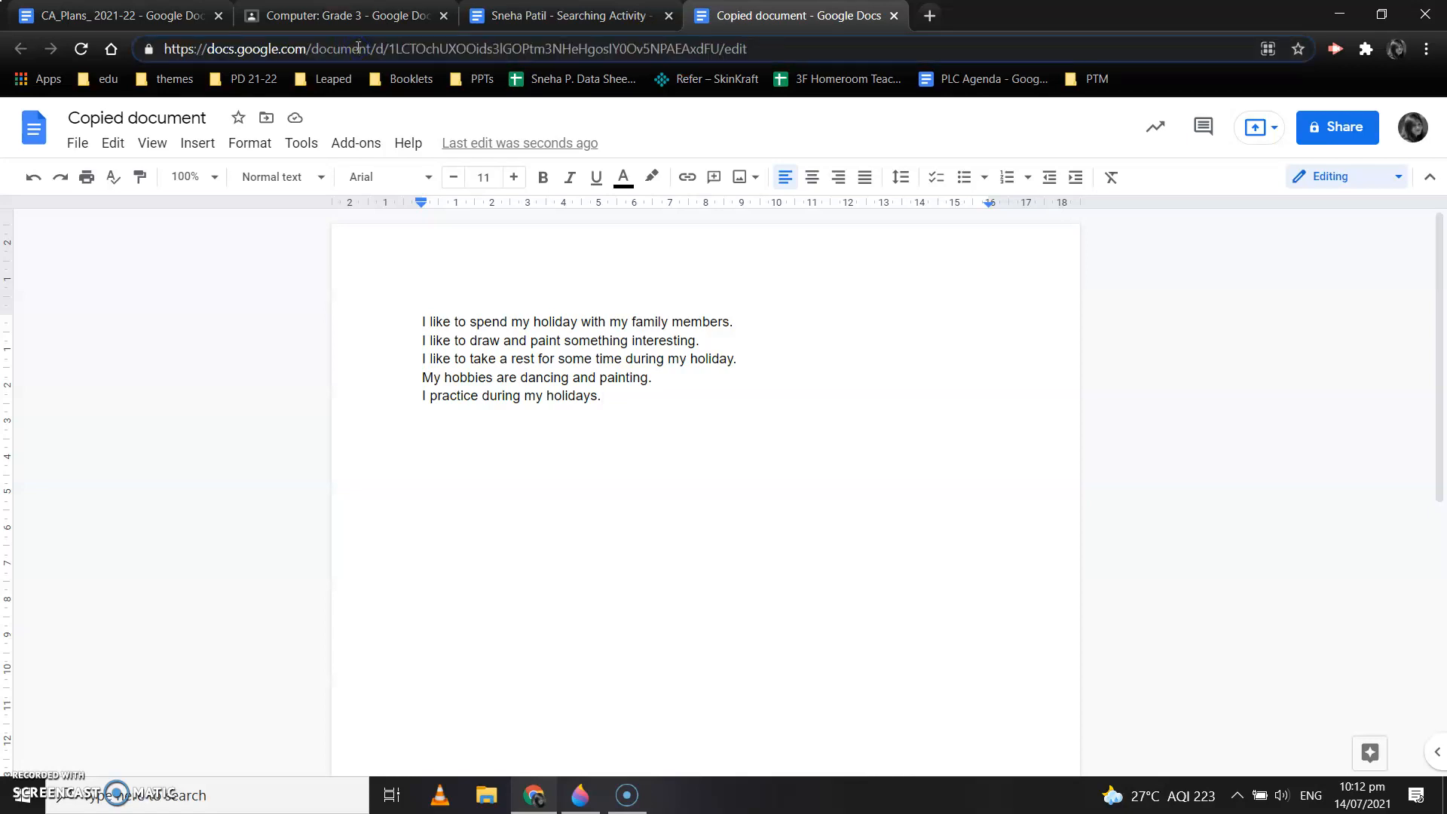
drag(749, 48, 108, 21)
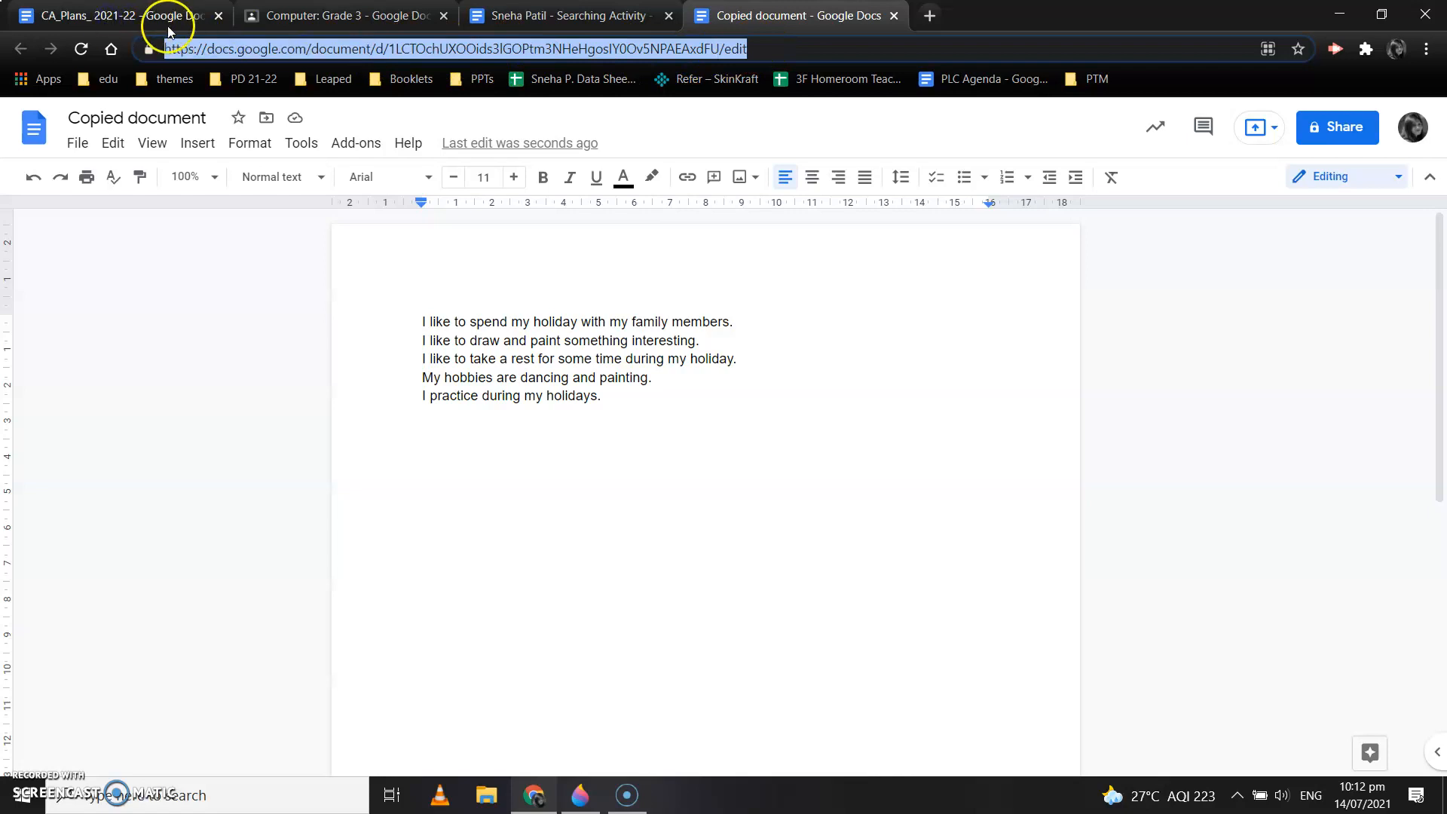
right_click(253, 50)
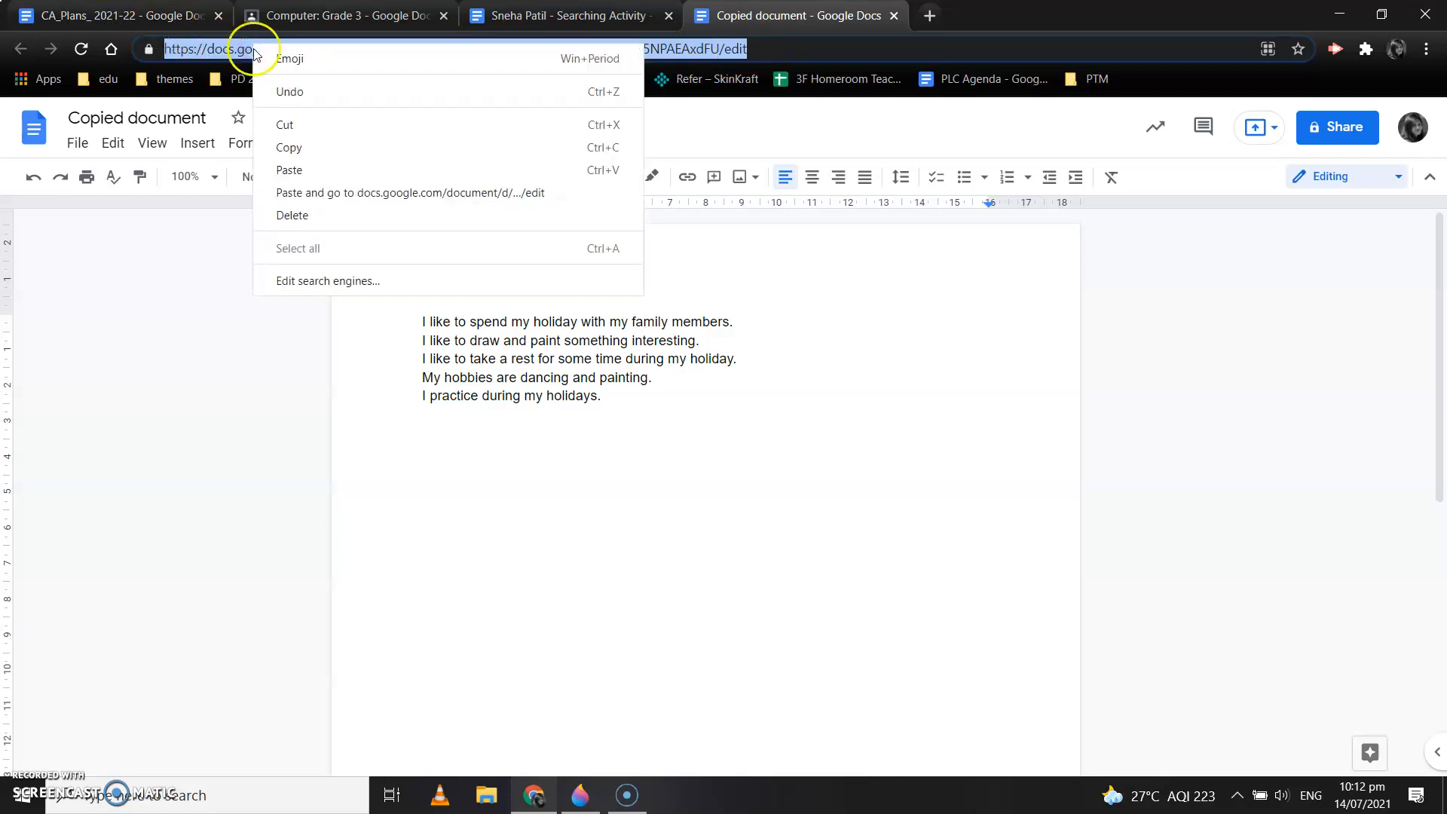
click(278, 147)
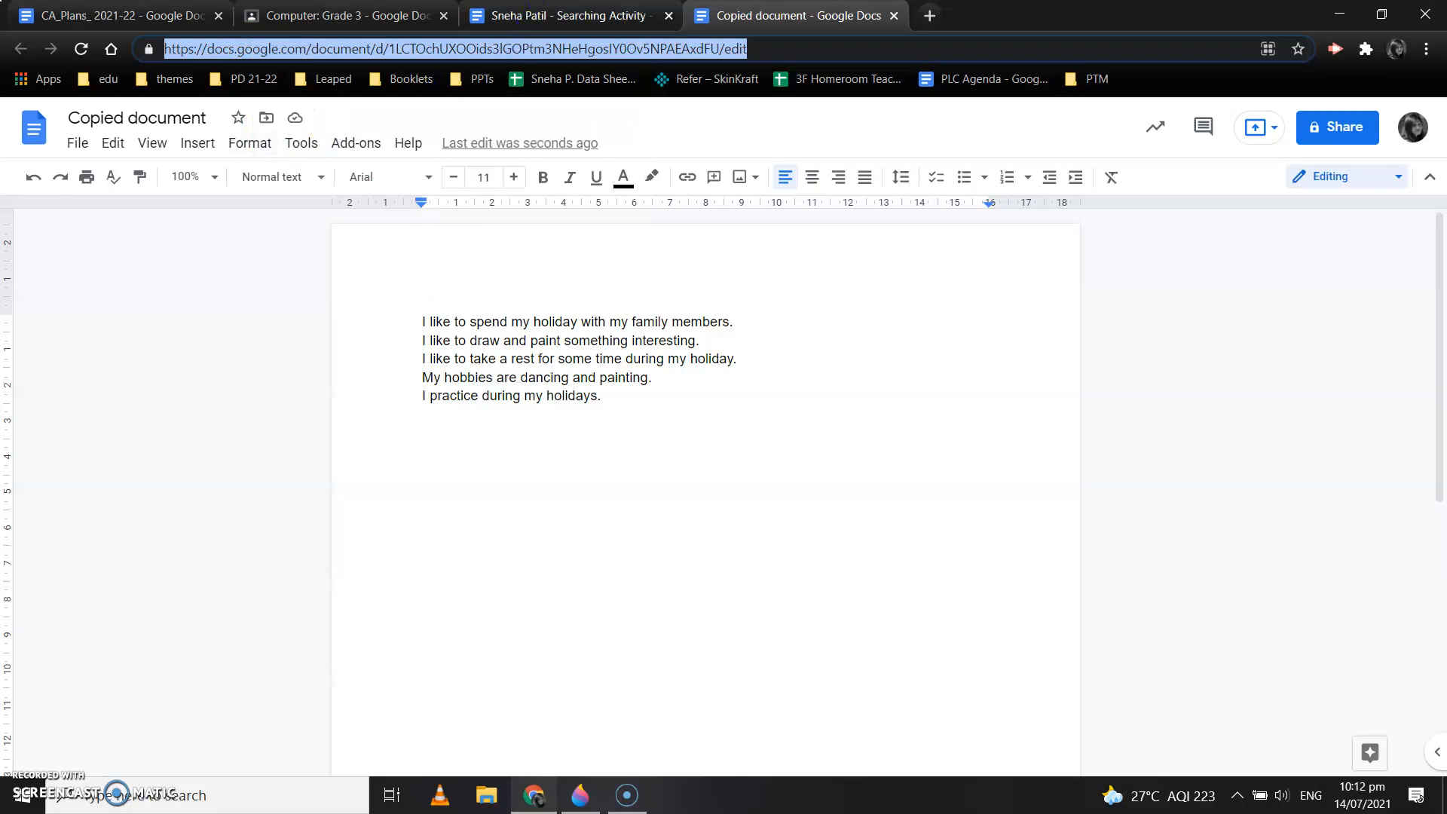
Back on the assignment page, paste the copied document's address as the link and attach it to the work.
click(513, 8)
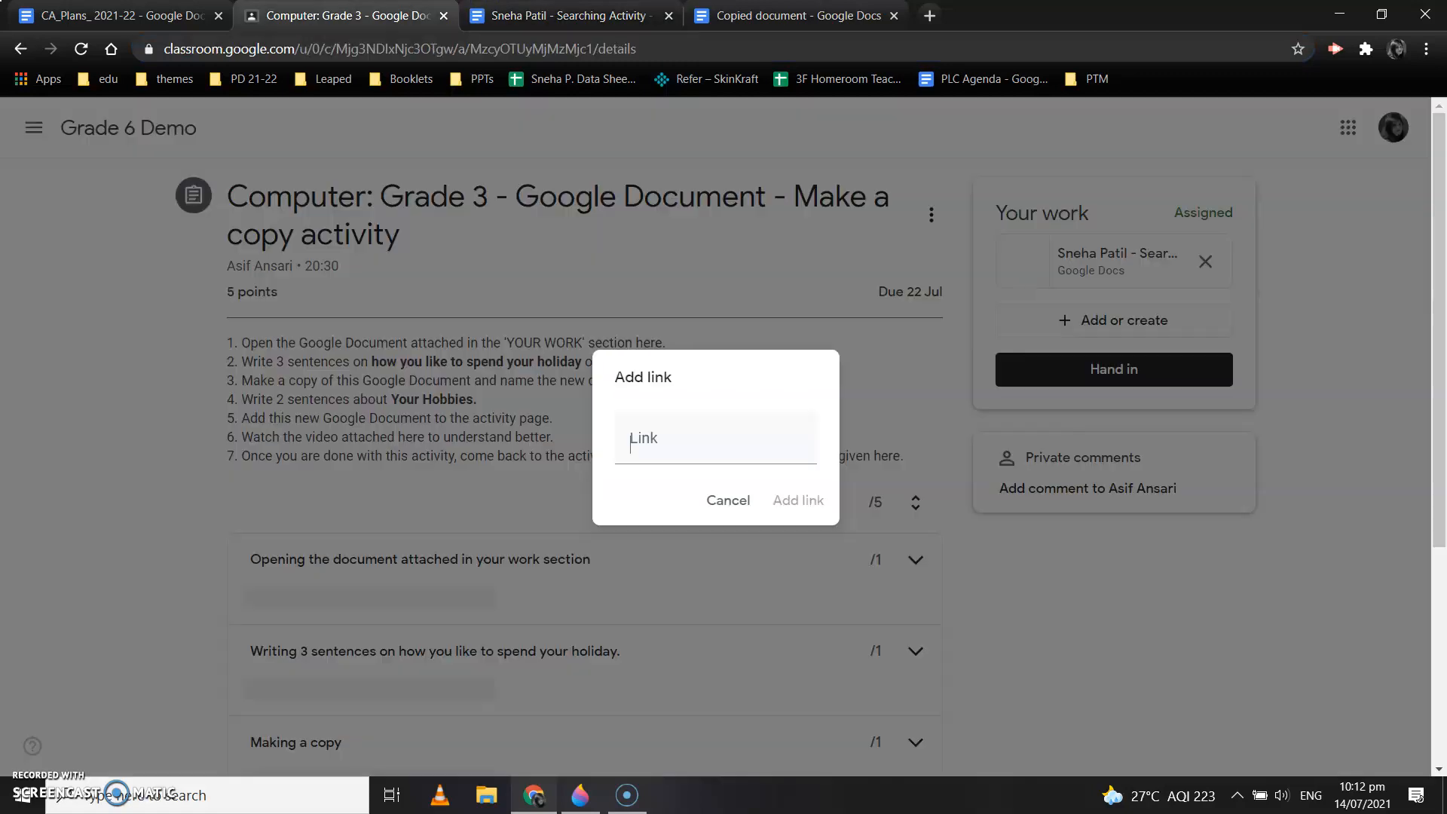
click(343, 15)
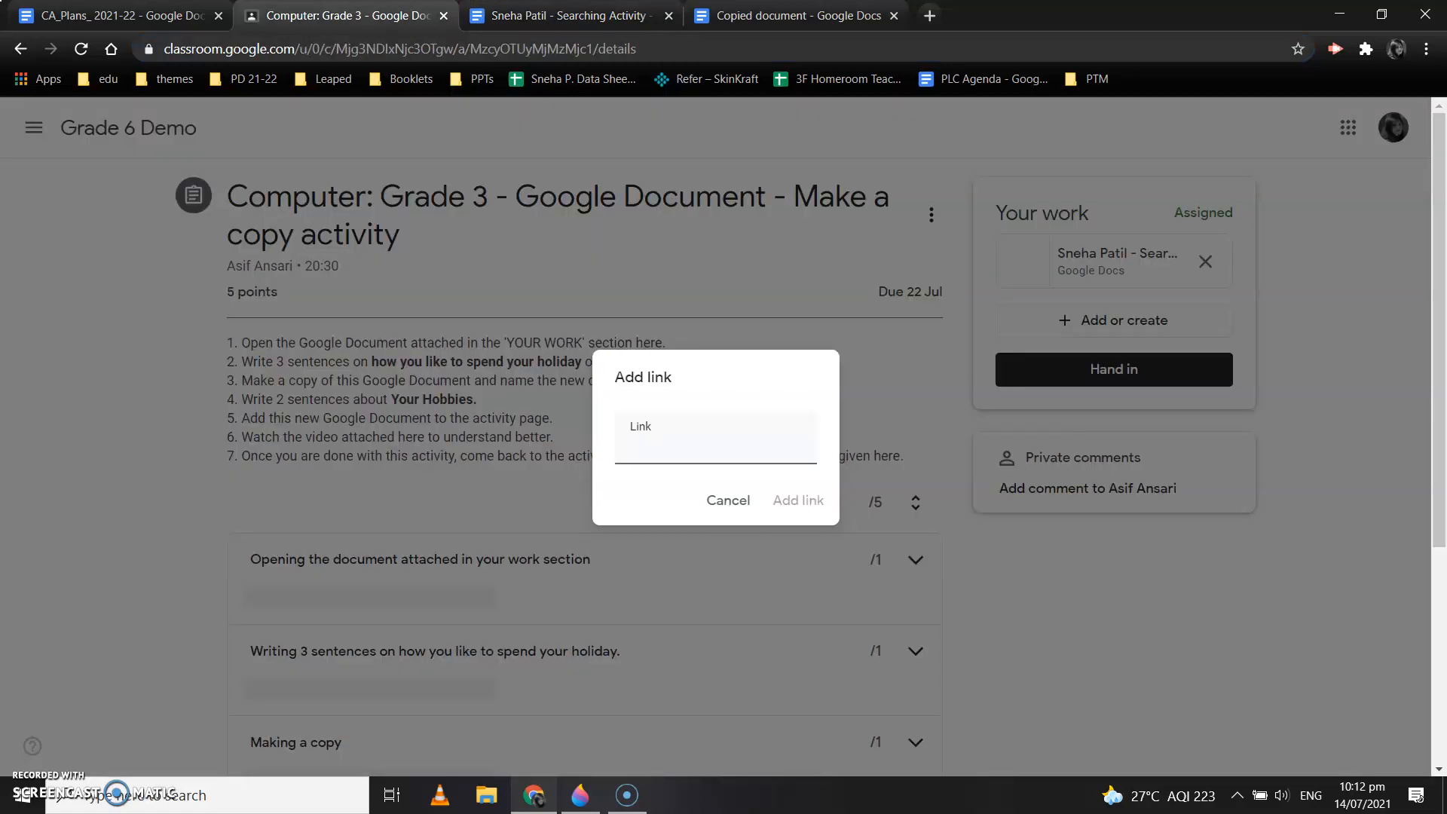
right_click(641, 447)
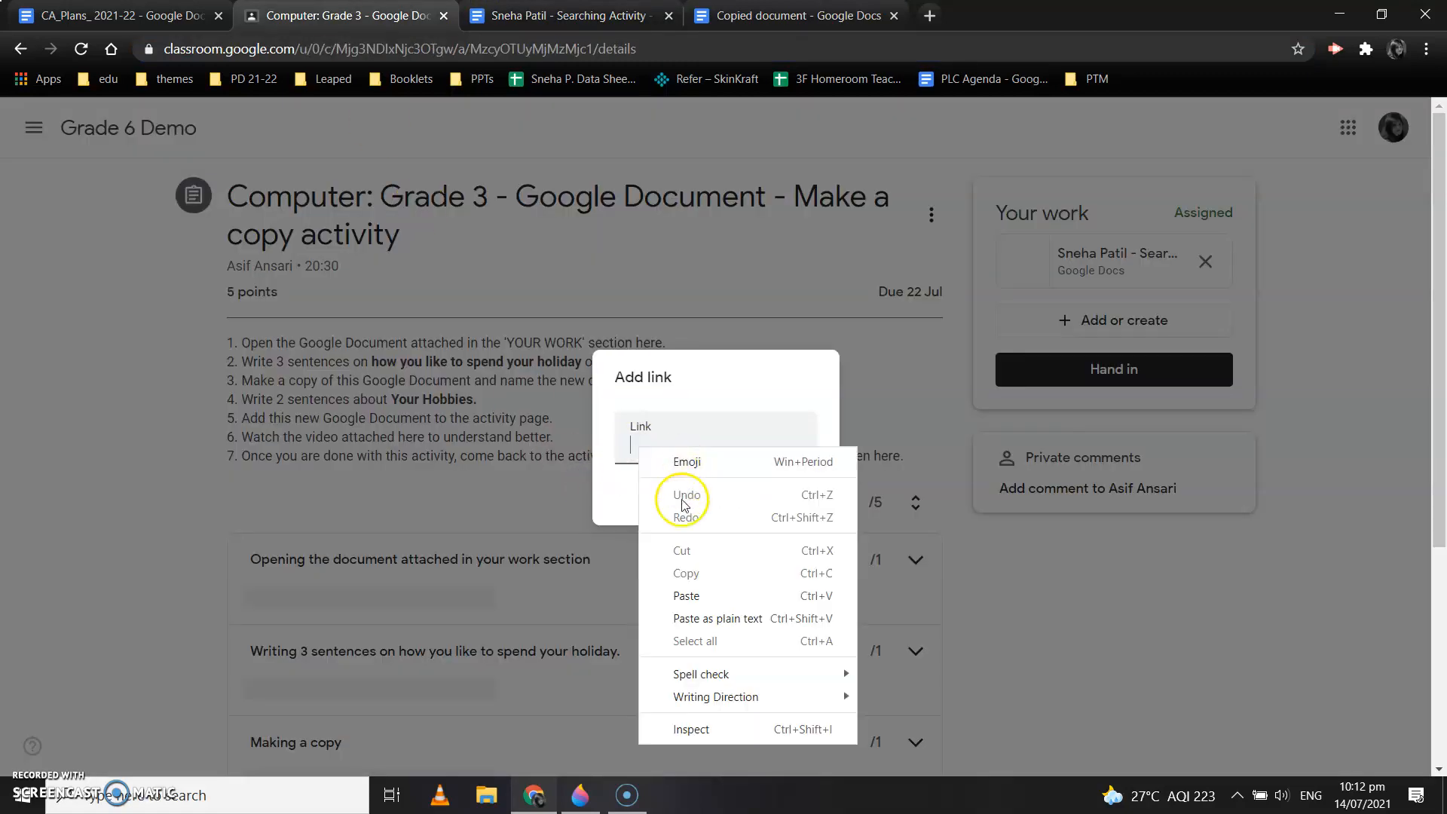
click(686, 595)
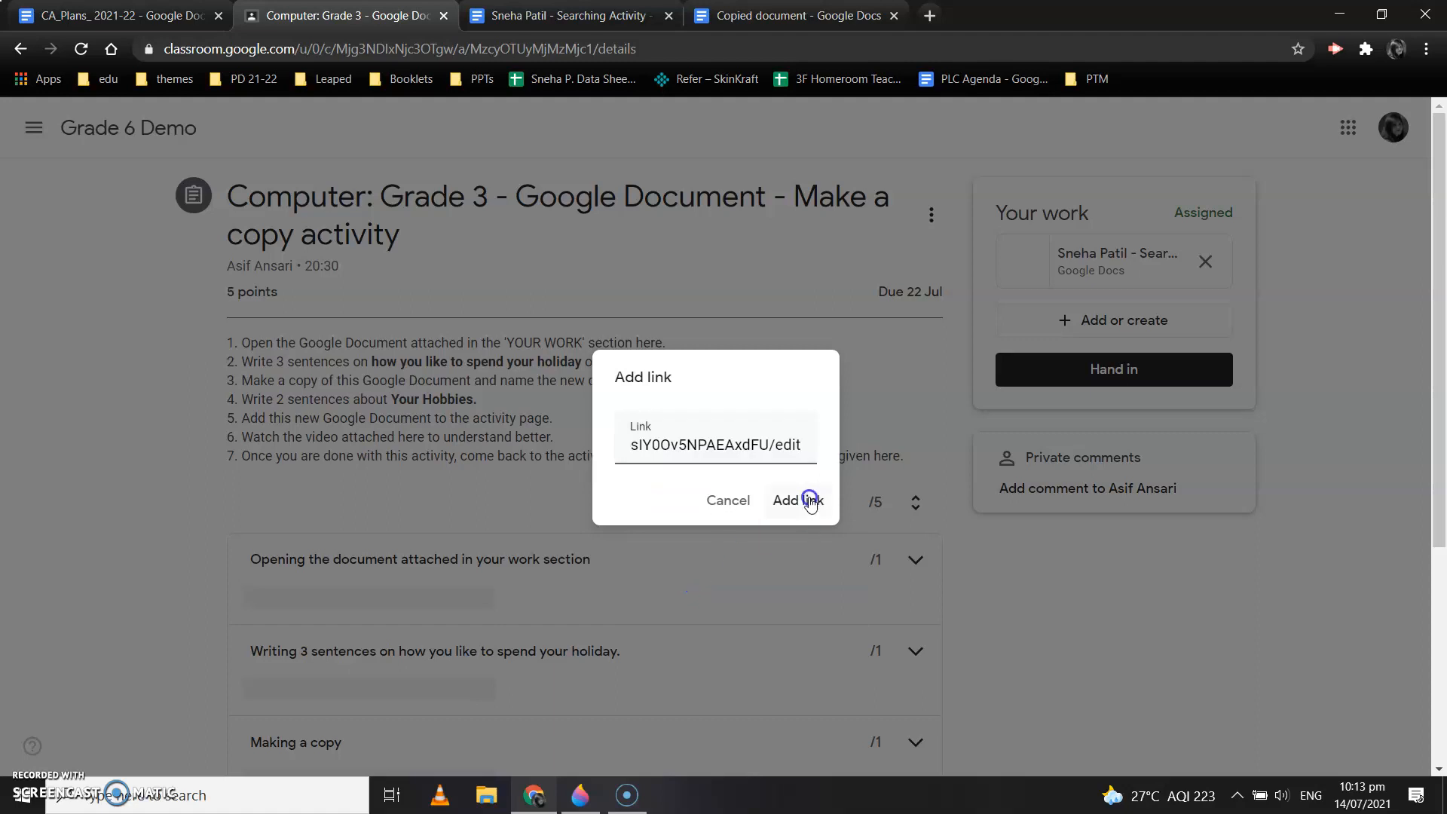
click(808, 501)
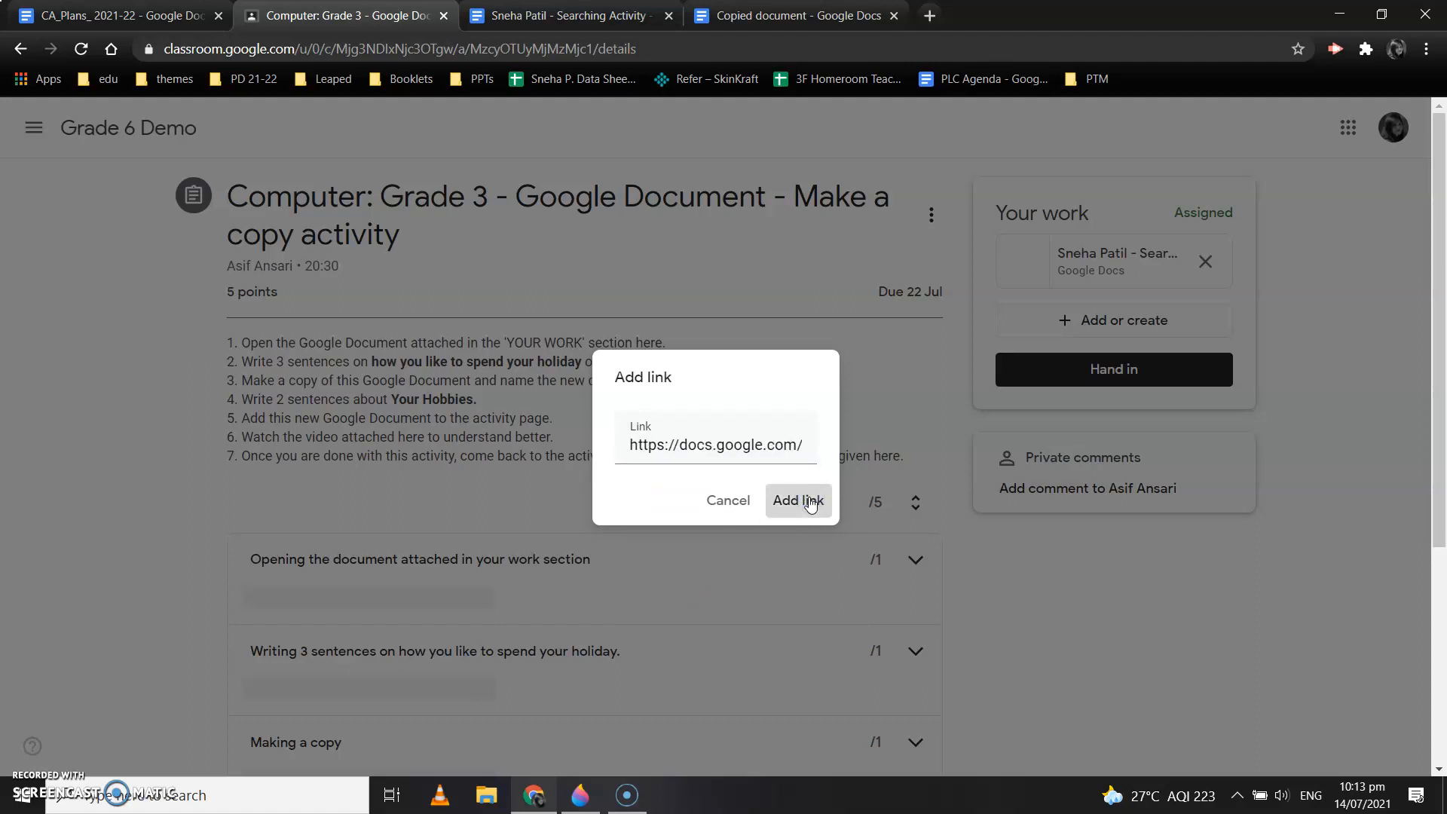
click(810, 503)
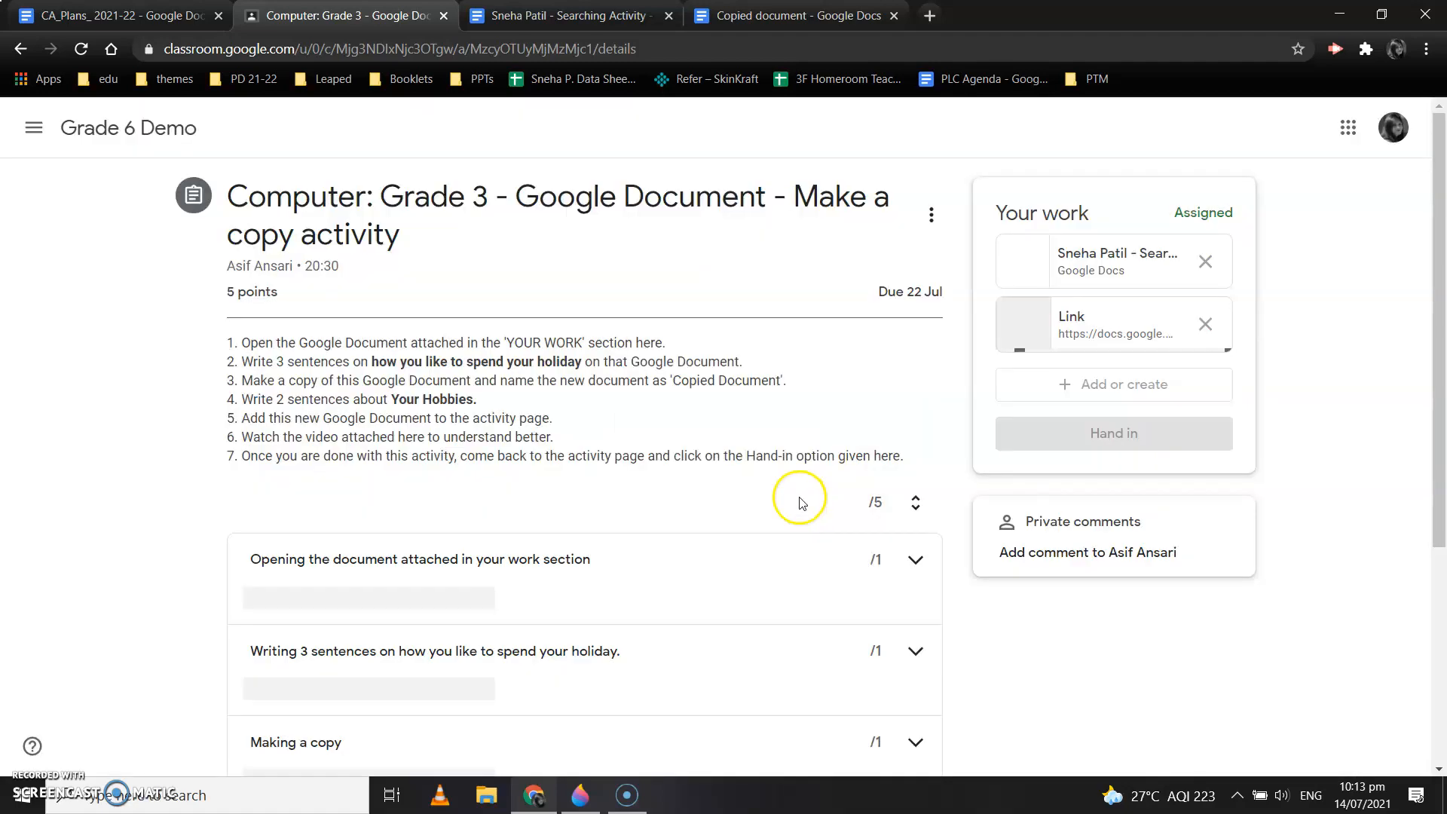